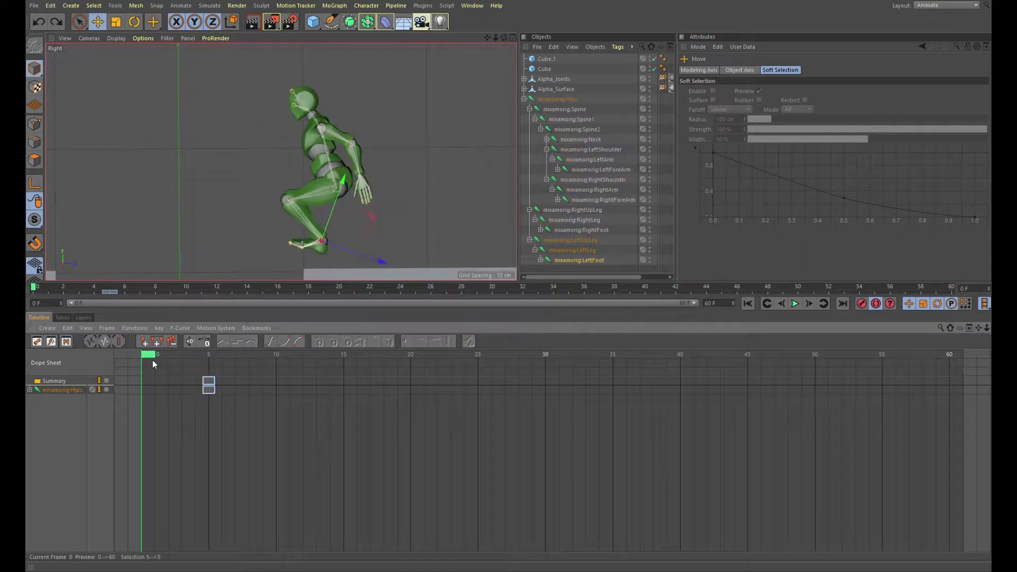
- Undo the leg pose keyed at frame 5 and record a keyframe for the right leg at frame 0
{"action": "key", "text": "ctrl+z"}
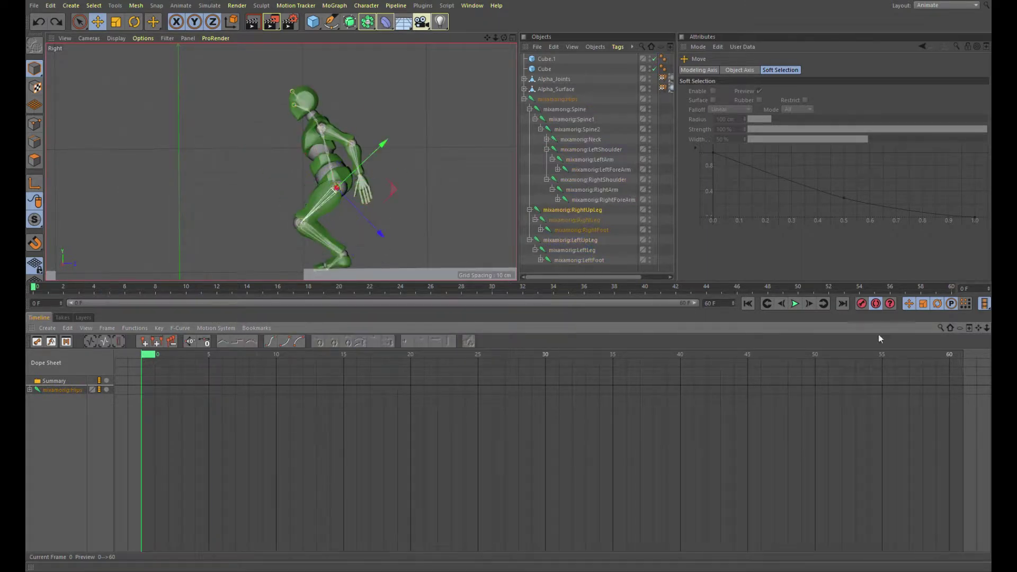
{"action": "key", "text": "r"}
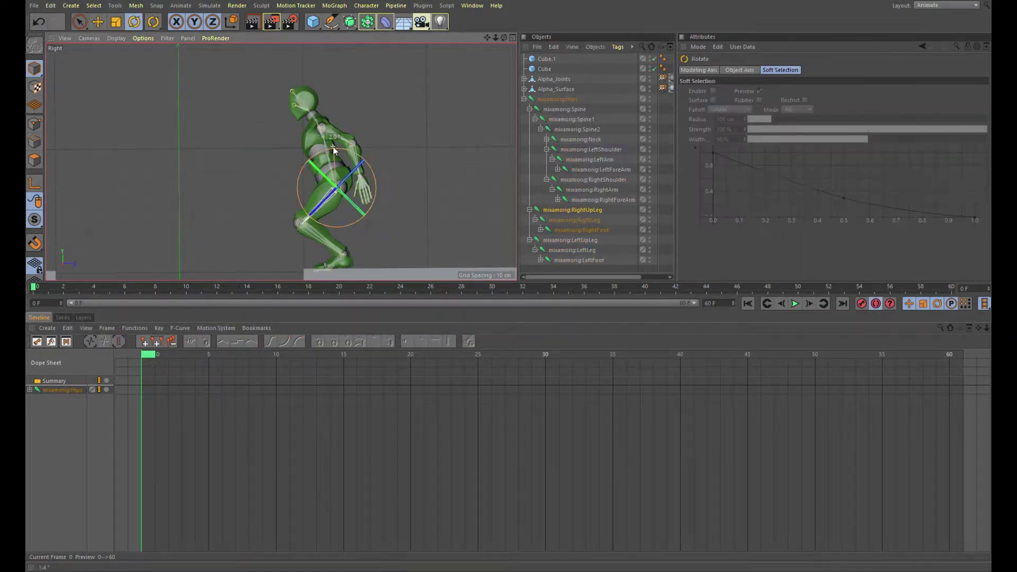
{"action": "key", "text": "F9"}
{"action": "left_click", "coordinate": [209, 355]}
{"action": "left_click", "coordinate": [348, 158]}
{"action": "left_click_drag", "start_coordinate": [349, 157], "coordinate": [392, 205]}
{"action": "left_click", "coordinate": [286, 217]}
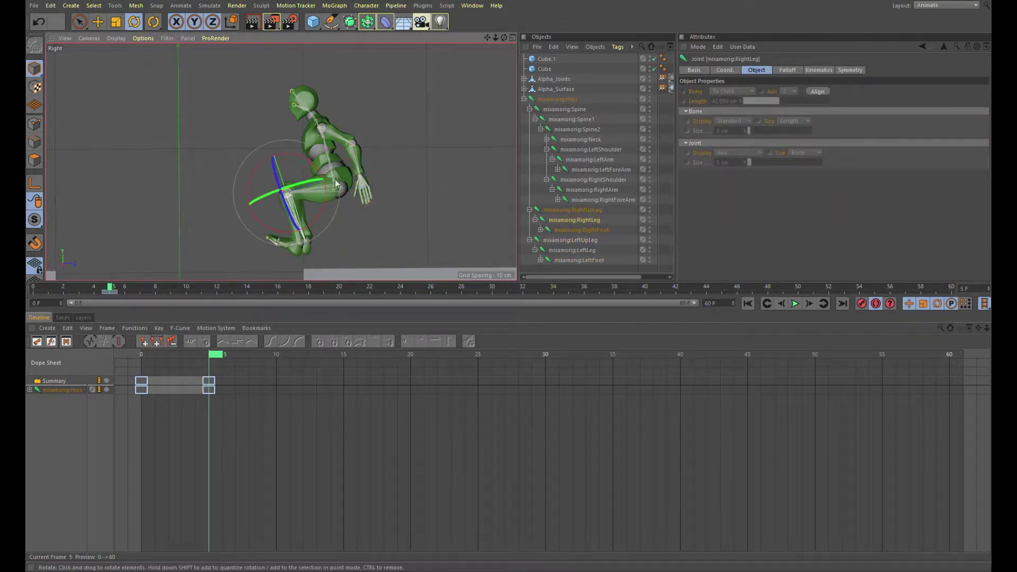
{"action": "left_click", "coordinate": [125, 360]}
{"action": "key", "text": "ctrl+z"}
{"action": "key", "text": "ctrl+z"}
{"action": "key", "text": "ctrl+z"}
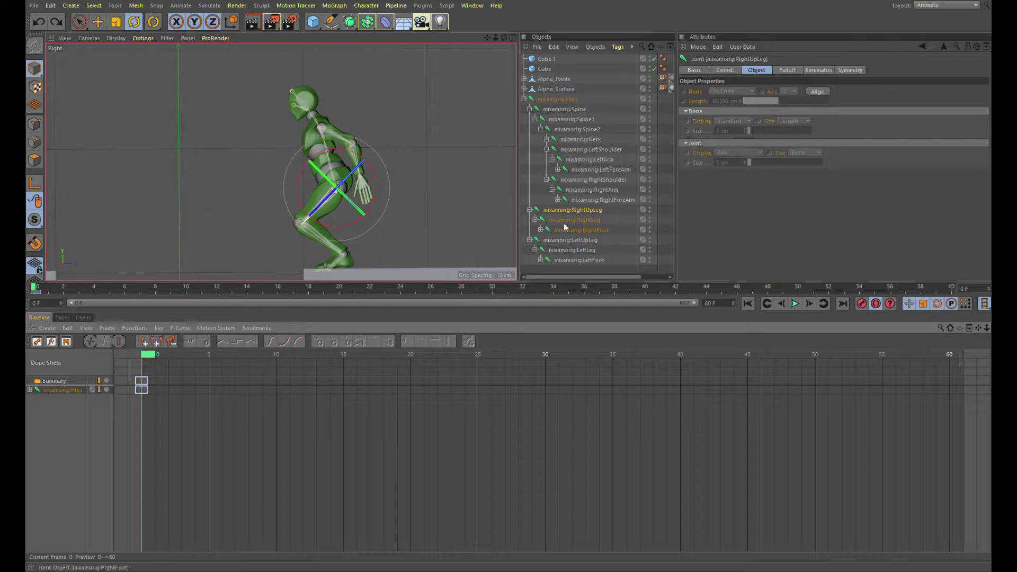
- Record the left upper leg's rotation at frame 0 and check its rotation tracks in the dope sheet
{"action": "left_click_drag", "start_coordinate": [356, 156], "coordinate": [354, 155]}
{"action": "left_click", "coordinate": [30, 390]}
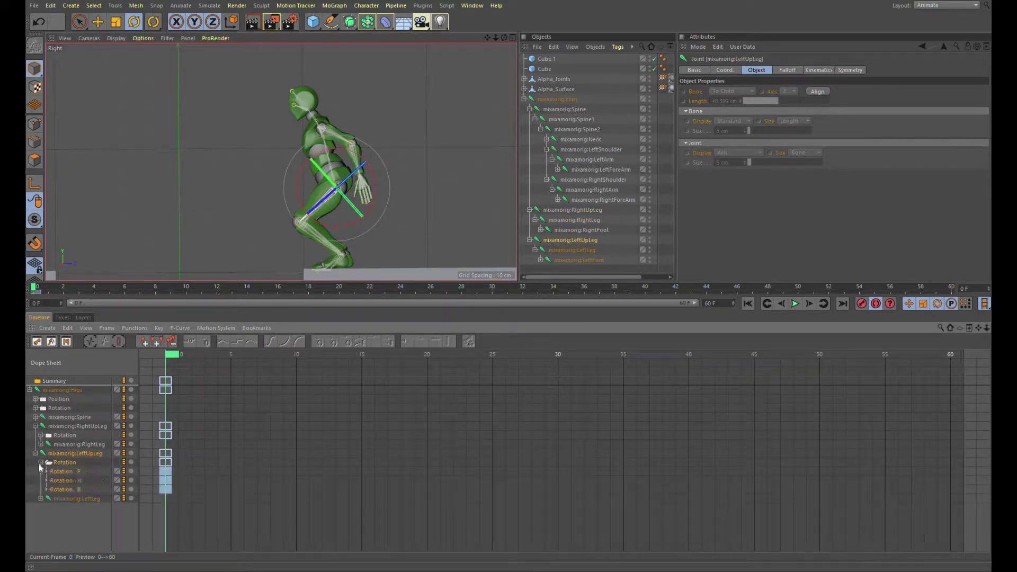
{"action": "left_click", "coordinate": [61, 472]}
{"action": "left_click", "coordinate": [40, 462]}
{"action": "left_click", "coordinate": [35, 454]}
{"action": "left_click", "coordinate": [30, 390]}
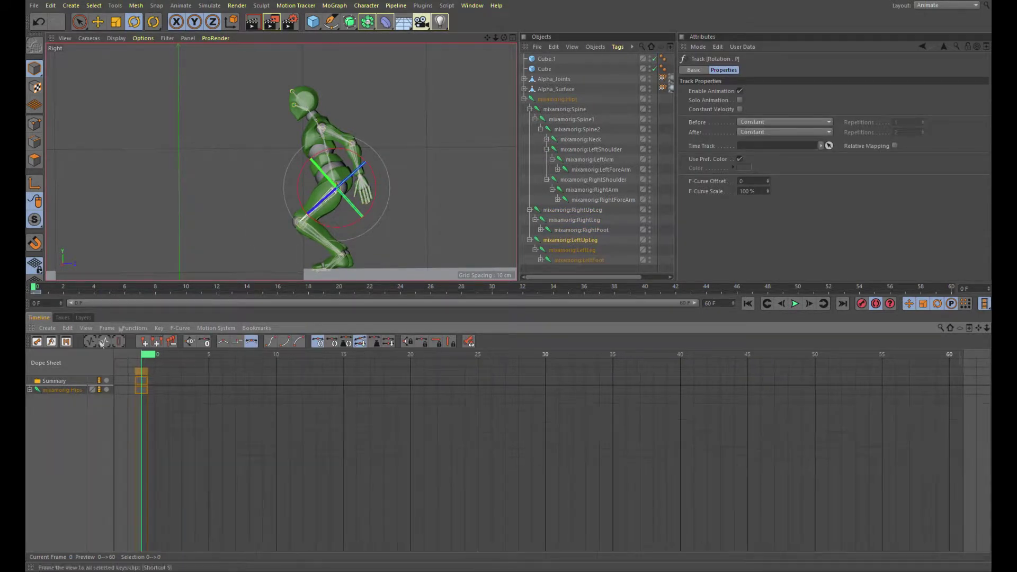
{"action": "left_click", "coordinate": [867, 304]}
{"action": "left_click", "coordinate": [213, 355]}
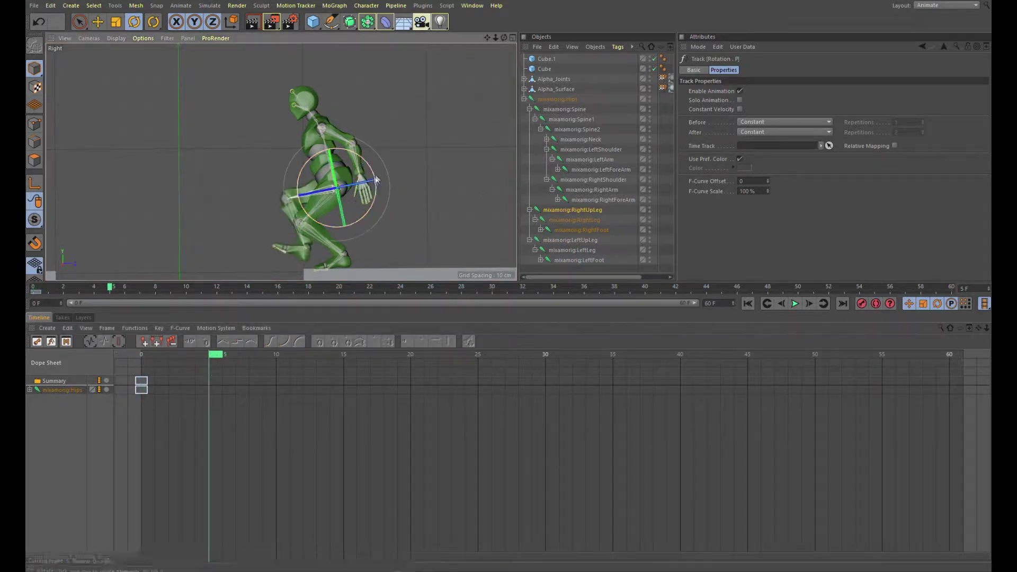
{"action": "left_click", "coordinate": [582, 230]}
{"action": "left_click", "coordinate": [339, 207]}
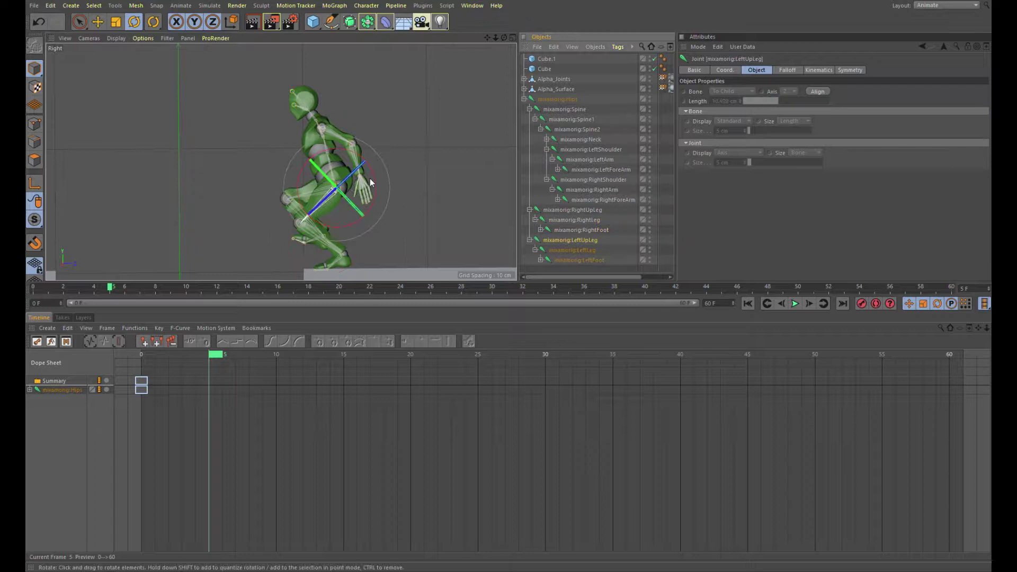
{"action": "left_click_drag", "start_coordinate": [312, 173], "coordinate": [334, 202]}
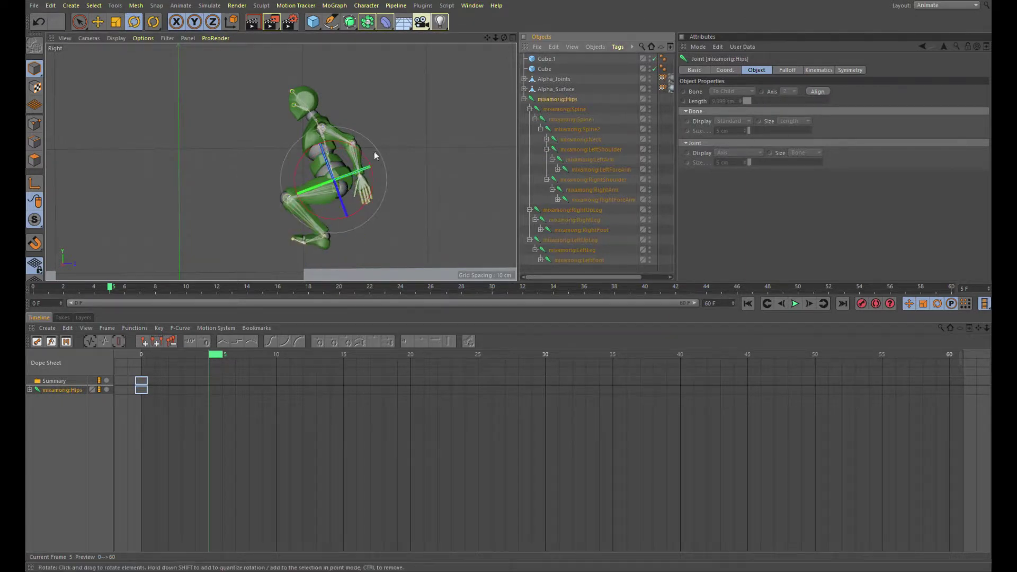
{"action": "left_click", "coordinate": [97, 22]}
{"action": "left_click", "coordinate": [145, 356]}
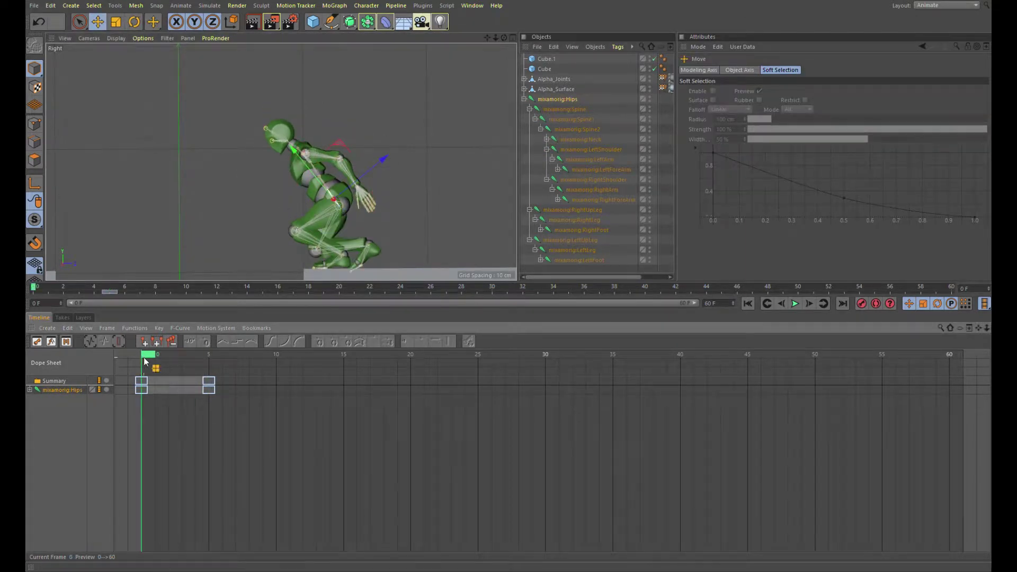
{"action": "key", "text": "ctrl+z"}
{"action": "key", "text": "ctrl+z"}
{"action": "key", "text": "ctrl+z"}
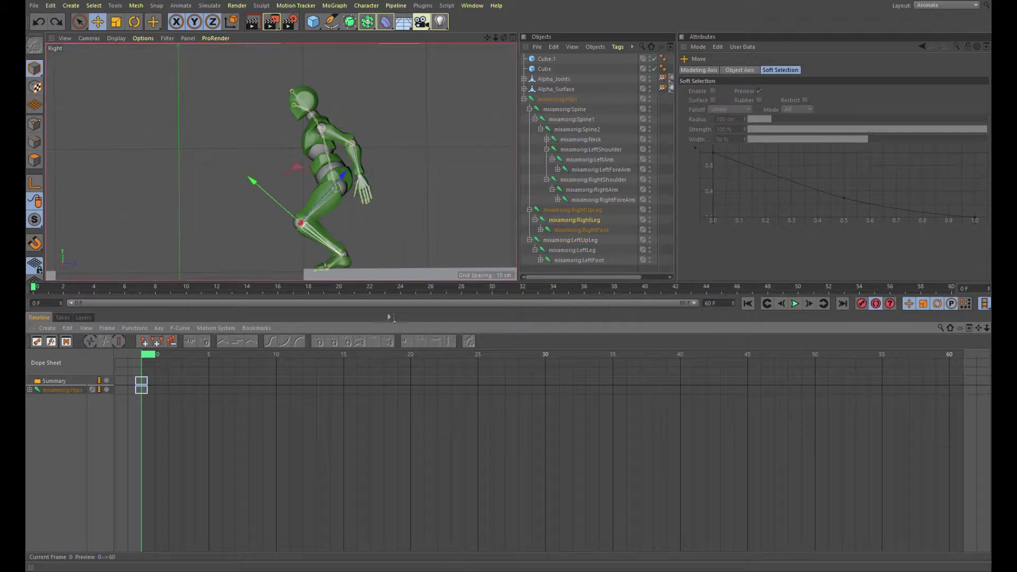
- At frame 5, rotate the right and left legs and feet into a deeper crouch
{"action": "key", "text": "r"}
{"action": "key", "text": "ctrl+y"}
{"action": "key", "text": "ctrl+y"}
{"action": "key", "text": "ctrl+y"}
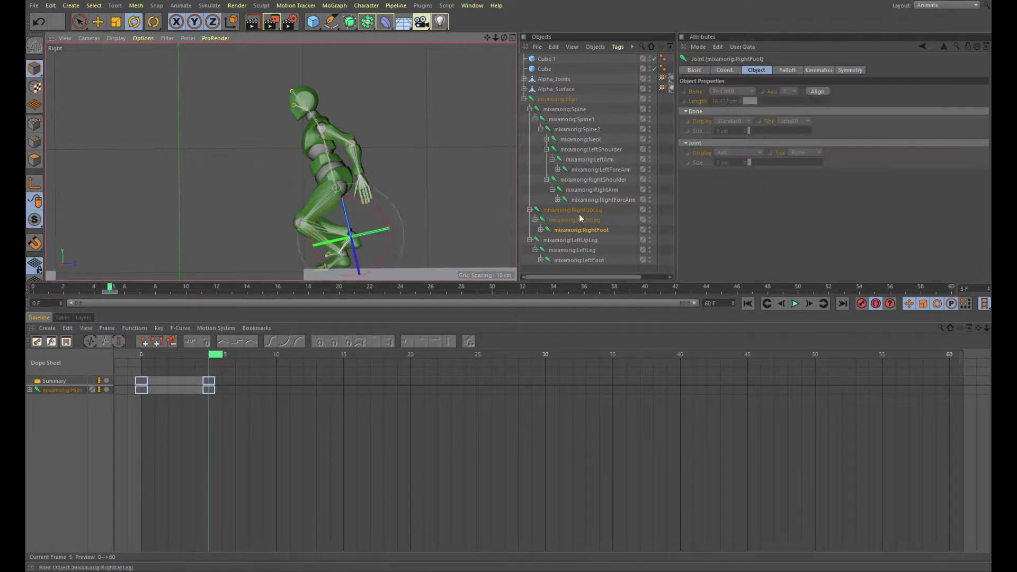
{"action": "left_click", "coordinate": [289, 207]}
{"action": "left_click", "coordinate": [327, 242]}
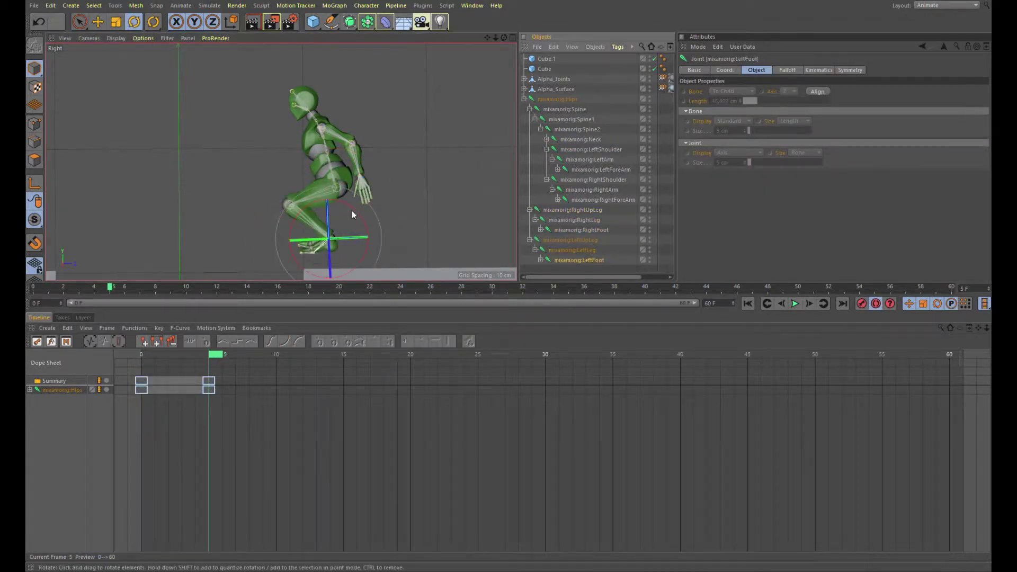
- Lower the hips at frame 5 so the feet rest on the block, and review the crouch motion
{"action": "left_click", "coordinate": [533, 97]}
{"action": "key", "text": "e"}
{"action": "left_click", "coordinate": [194, 360]}
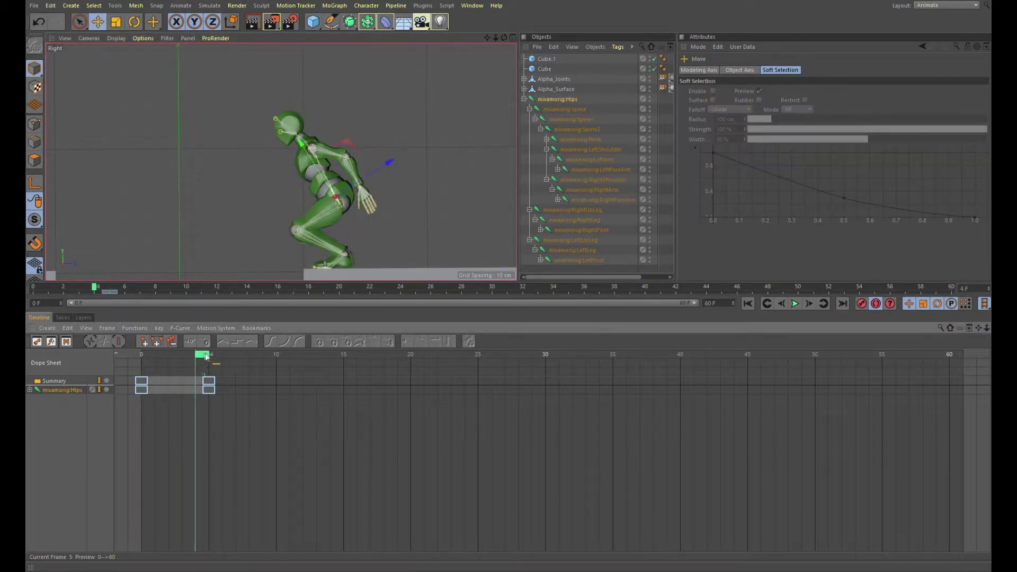
{"action": "key", "text": "F9"}
{"action": "left_click", "coordinate": [149, 362]}
- At frame 10, shift the hips slightly forward and rotate the right upper leg backward
{"action": "left_click_drag", "start_coordinate": [220, 355], "coordinate": [279, 355]}
{"action": "mouse_move", "coordinate": [202, 373]}
{"action": "left_mouse_down"}
{"action": "mouse_move", "coordinate": [283, 395]}
{"action": "mouse_move", "coordinate": [279, 371]}
{"action": "mouse_move", "coordinate": [230, 371]}
{"action": "mouse_move", "coordinate": [280, 368]}
{"action": "left_mouse_up"}
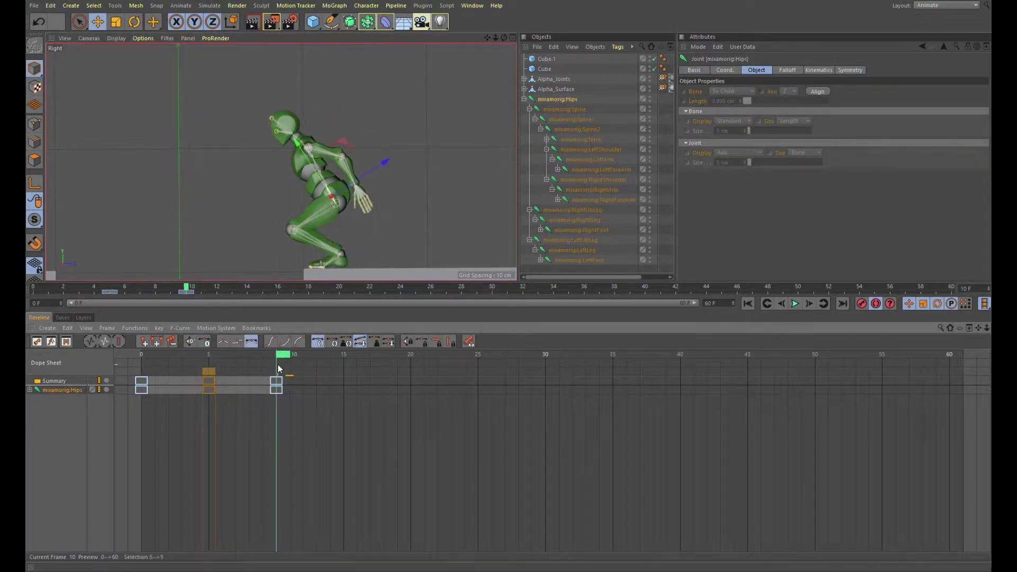
{"action": "left_click", "coordinate": [571, 159]}
{"action": "key", "text": "r"}
{"action": "left_click", "coordinate": [573, 210]}
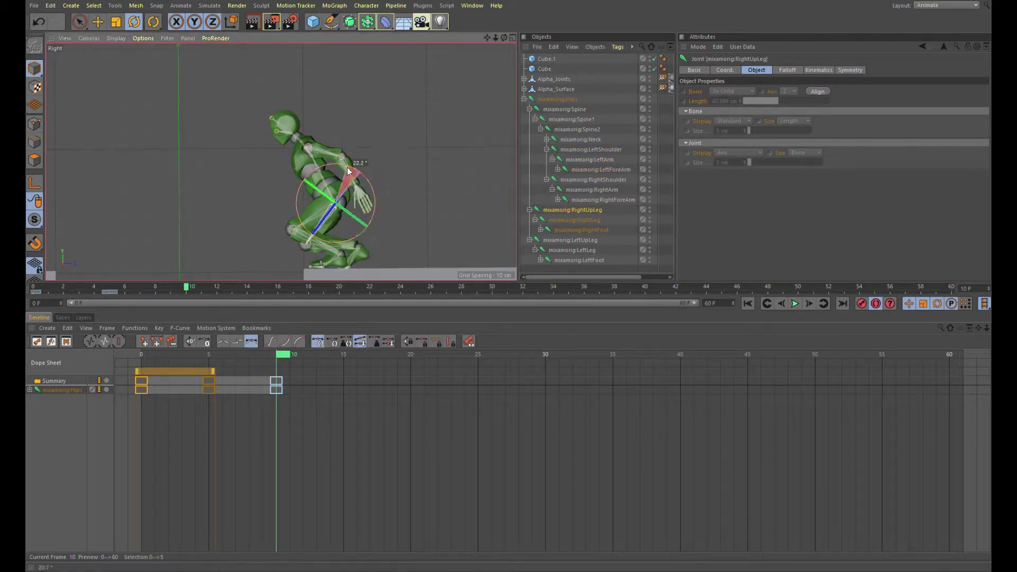
- At frame 10, raise the hips and rotate the left leg and foot to match the rising pose
{"action": "left_click", "coordinate": [557, 99]}
{"action": "key", "text": "ctrl+z"}
{"action": "key", "text": "ctrl+z"}
{"action": "key", "text": "ctrl+z"}
{"action": "key", "text": "ctrl+z"}
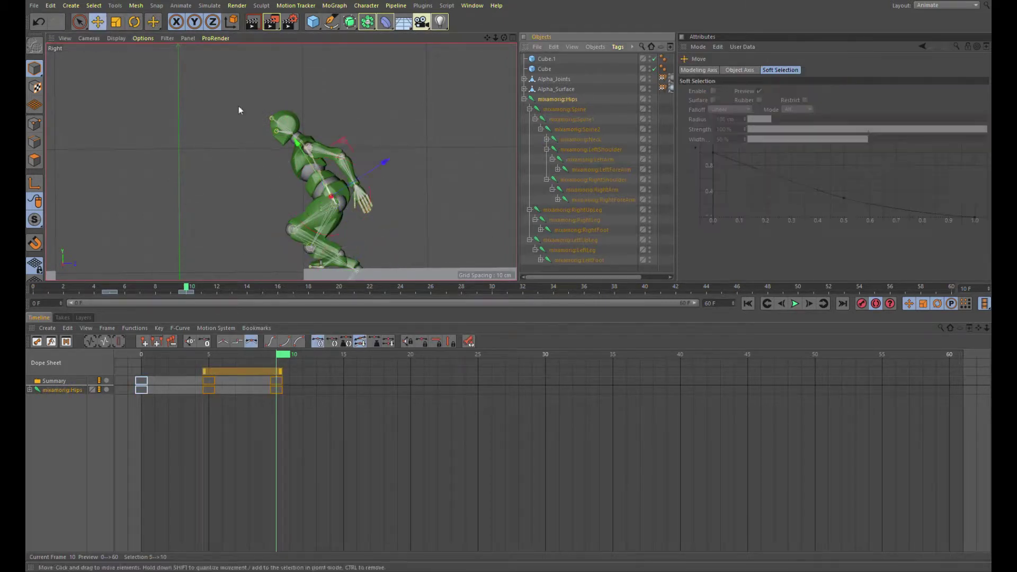
{"action": "key", "text": "ctrl+z"}
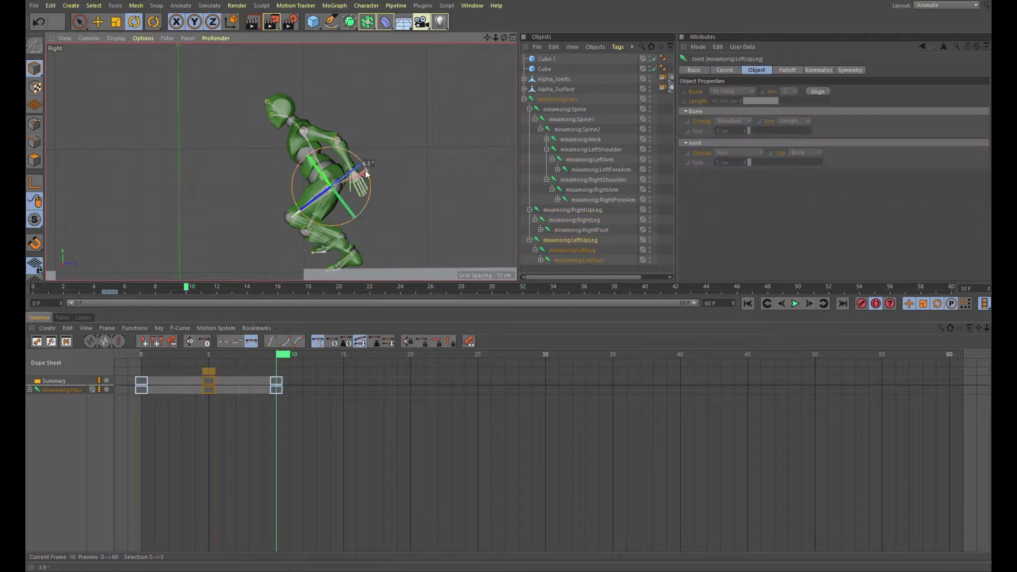
{"action": "key", "text": "ctrl+z"}
{"action": "key", "text": "ctrl+z"}
{"action": "key", "text": "ctrl+z"}
{"action": "key", "text": "ctrl+z"}
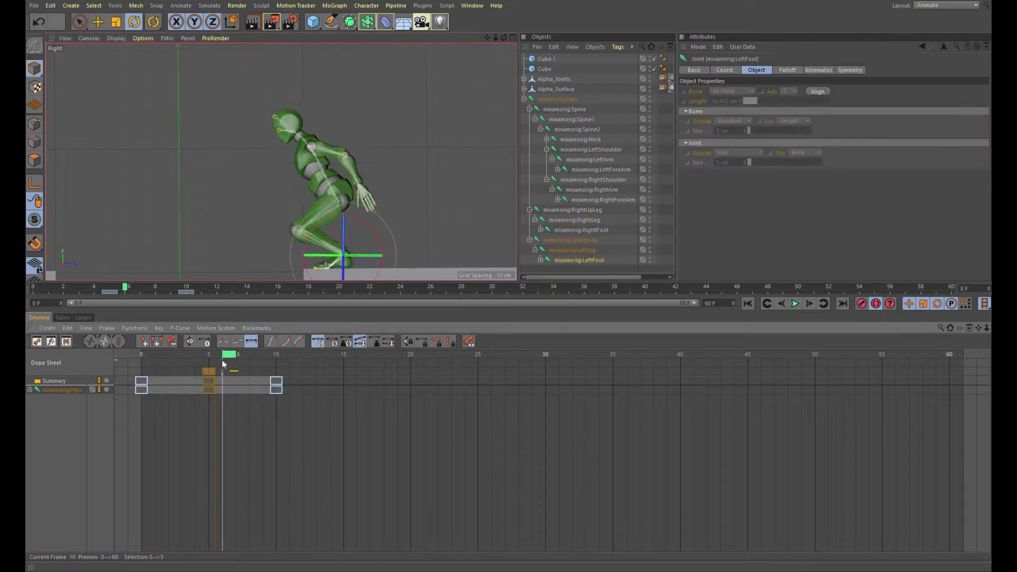
- Rotate the left and right arms forward in front of the body
{"action": "left_click", "coordinate": [596, 169]}
{"action": "left_click_drag", "start_coordinate": [402, 175], "coordinate": [367, 200]}
{"action": "left_click", "coordinate": [603, 199]}
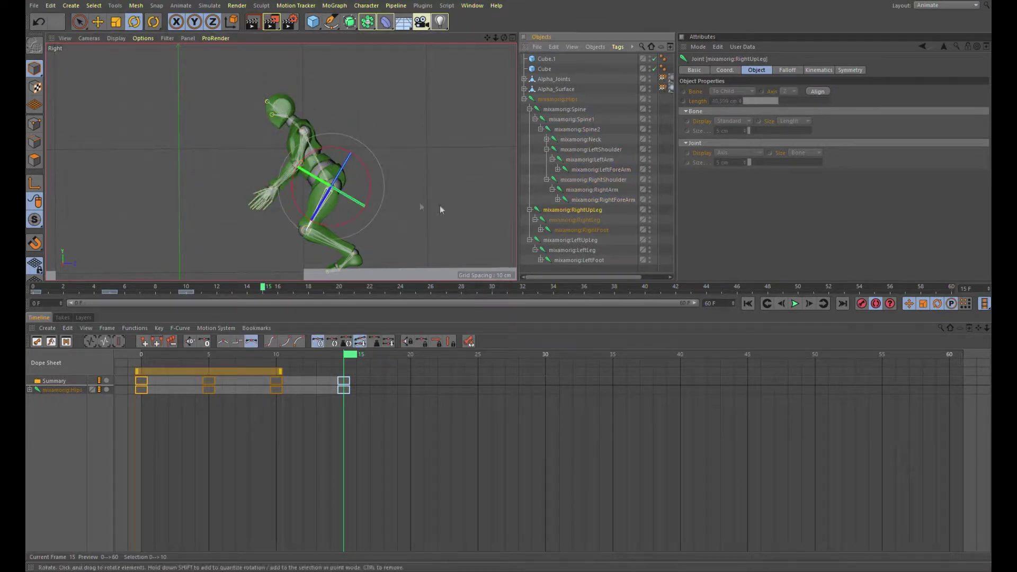
- At frame 15, raise the hips and rotate both legs and the right foot to extend the push-off
{"action": "left_click", "coordinate": [360, 257]}
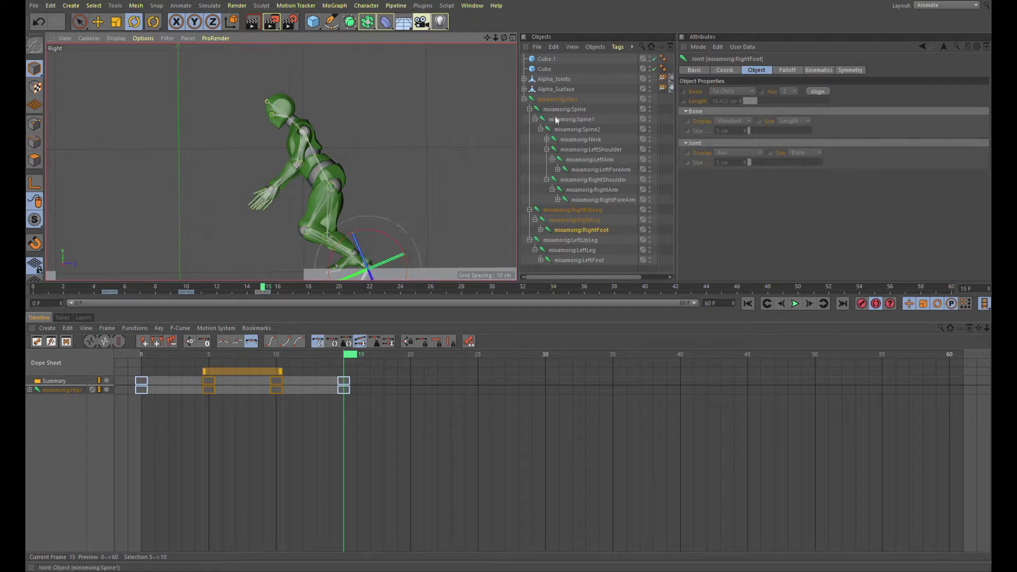
{"action": "left_click", "coordinate": [558, 99]}
{"action": "left_click_drag", "start_coordinate": [339, 132], "coordinate": [315, 122]}
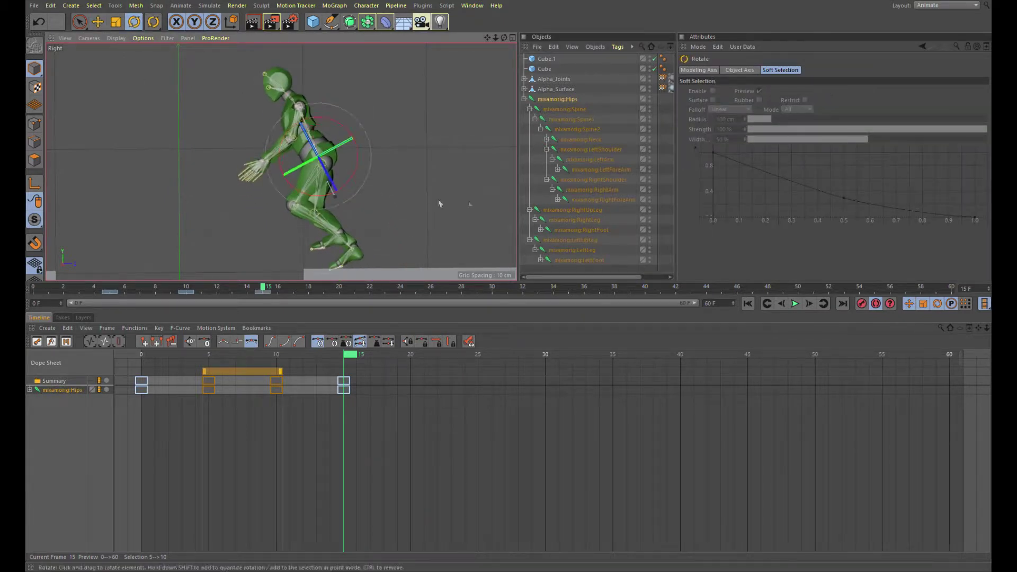
{"action": "left_click", "coordinate": [554, 240]}
{"action": "left_click", "coordinate": [556, 250]}
- Key the rotation of both shoulders at frames 0, 10 and 15 so the arms swing up in front of the body
{"action": "left_click_drag", "start_coordinate": [350, 355], "coordinate": [195, 363]}
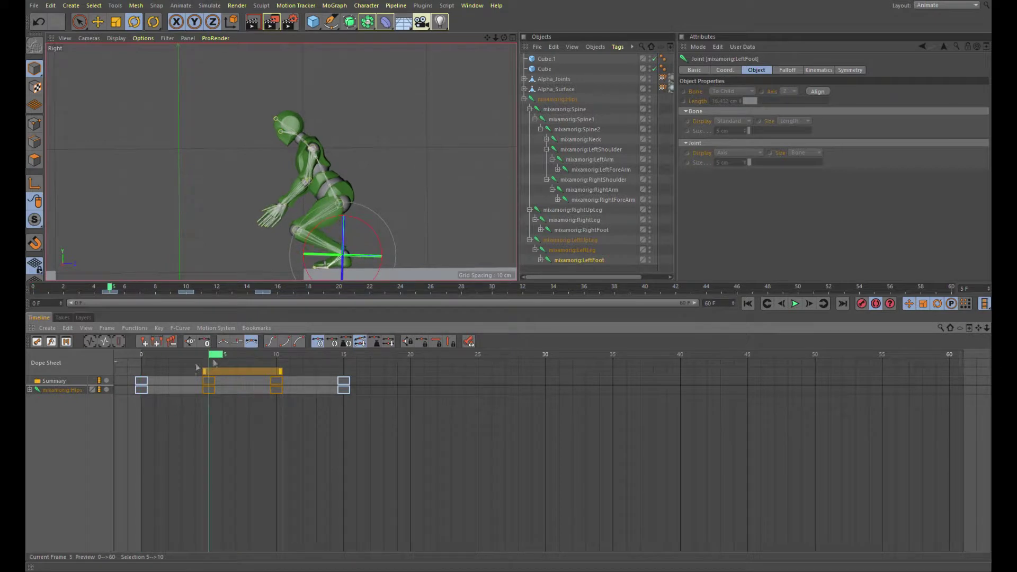
{"action": "left_click", "coordinate": [594, 179]}
{"action": "left_click_drag", "start_coordinate": [354, 135], "coordinate": [319, 122]}
{"action": "mouse_move", "coordinate": [155, 355]}
{"action": "left_mouse_down"}
{"action": "mouse_move", "coordinate": [298, 355]}
{"action": "mouse_move", "coordinate": [282, 354]}
{"action": "left_mouse_up"}
{"action": "left_click", "coordinate": [593, 150]}
{"action": "left_click_drag", "start_coordinate": [331, 103], "coordinate": [370, 139]}
{"action": "left_click", "coordinate": [593, 180]}
{"action": "mouse_move", "coordinate": [284, 354]}
{"action": "left_mouse_down"}
{"action": "mouse_move", "coordinate": [255, 354]}
{"action": "mouse_move", "coordinate": [349, 354]}
{"action": "mouse_move", "coordinate": [222, 354]}
{"action": "mouse_move", "coordinate": [350, 354]}
{"action": "left_mouse_up"}
{"action": "left_click", "coordinate": [591, 149]}
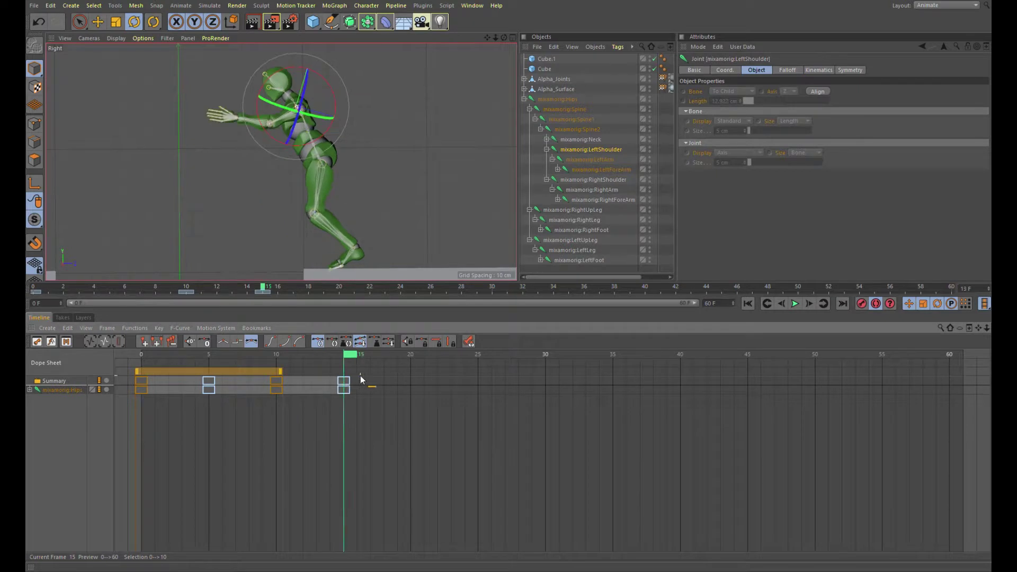
- At frame 20, move the hips up and forward off the block and spread the legs into a leap, left leg leading
{"action": "left_click", "coordinate": [555, 101]}
{"action": "left_click_drag", "start_coordinate": [328, 106], "coordinate": [329, 157]}
{"action": "left_click", "coordinate": [572, 210]}
{"action": "left_click", "coordinate": [134, 21]}
{"action": "left_click", "coordinate": [584, 240]}
{"action": "left_click", "coordinate": [254, 175]}
{"action": "left_click_drag", "start_coordinate": [254, 175], "coordinate": [245, 181]}
{"action": "mouse_move", "coordinate": [411, 353]}
{"action": "left_mouse_down"}
{"action": "mouse_move", "coordinate": [289, 354]}
{"action": "mouse_move", "coordinate": [411, 354]}
{"action": "left_mouse_up"}
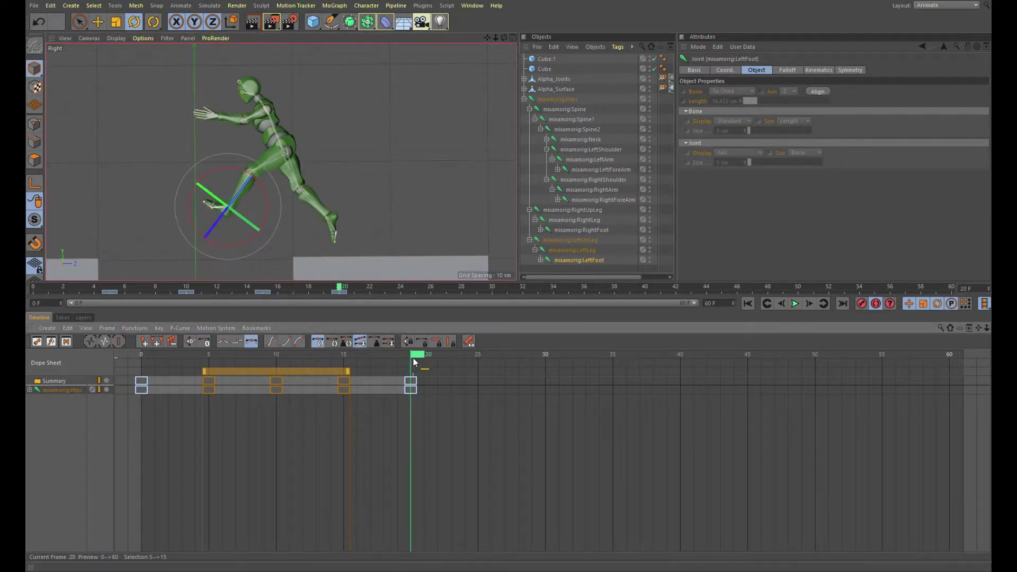
- Raise the arm upward at frame 20 and rotate the spine slightly at frame 25
{"action": "left_click", "coordinate": [294, 93]}
{"action": "left_click_drag", "start_coordinate": [293, 93], "coordinate": [287, 74]}
{"action": "left_click_drag", "start_coordinate": [415, 354], "coordinate": [485, 354]}
{"action": "left_click", "coordinate": [571, 119]}
{"action": "left_click", "coordinate": [565, 109]}
{"action": "left_click_drag", "start_coordinate": [289, 98], "coordinate": [295, 104]}
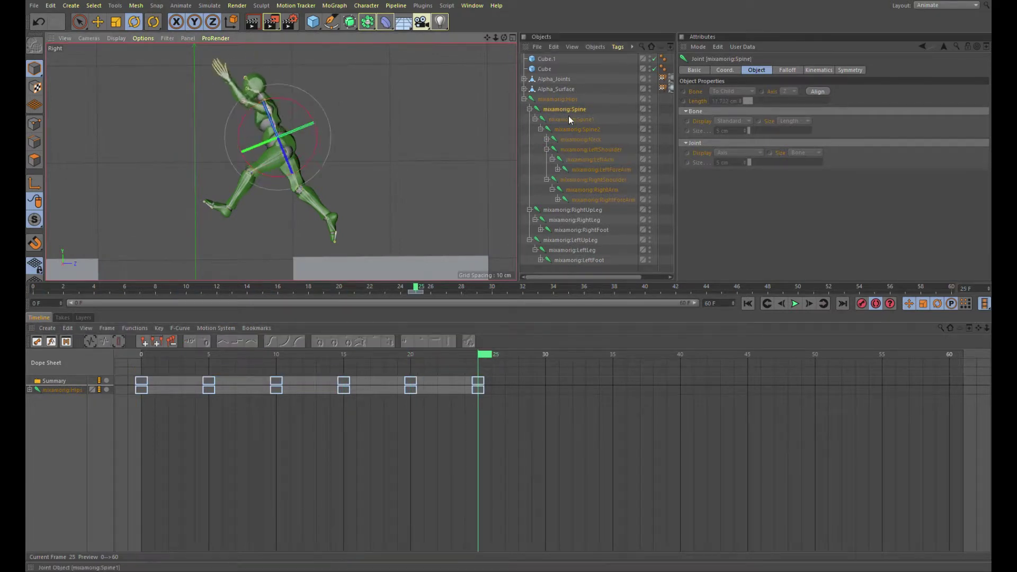
- At frame 25, move the hips further up and forward and rotate the left arm and right shoulder
{"action": "left_click_drag", "start_coordinate": [199, 373], "coordinate": [421, 395]}
{"action": "key", "text": "e"}
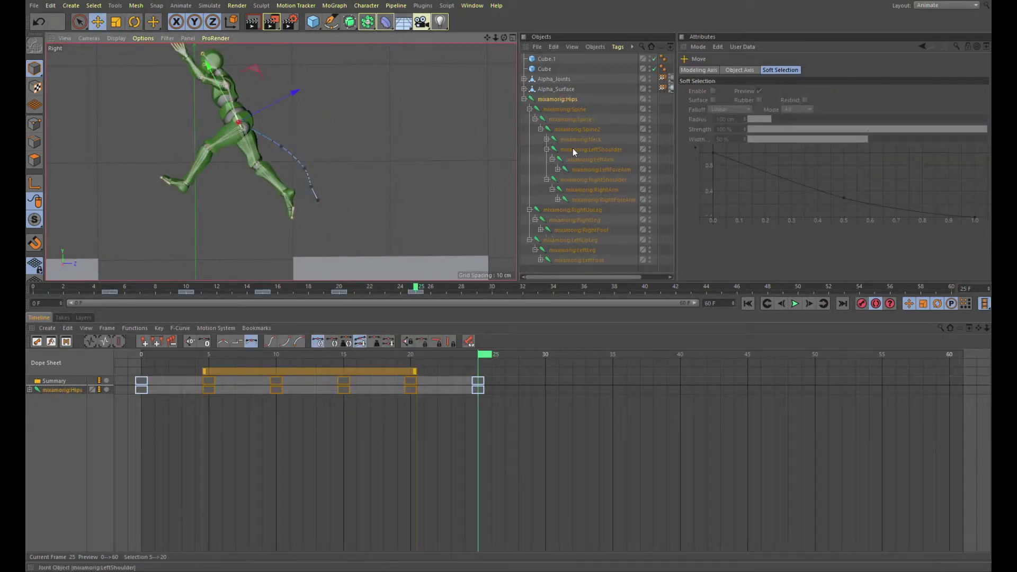
{"action": "left_click", "coordinate": [590, 160]}
{"action": "key", "text": "r"}
{"action": "left_click", "coordinate": [579, 180]}
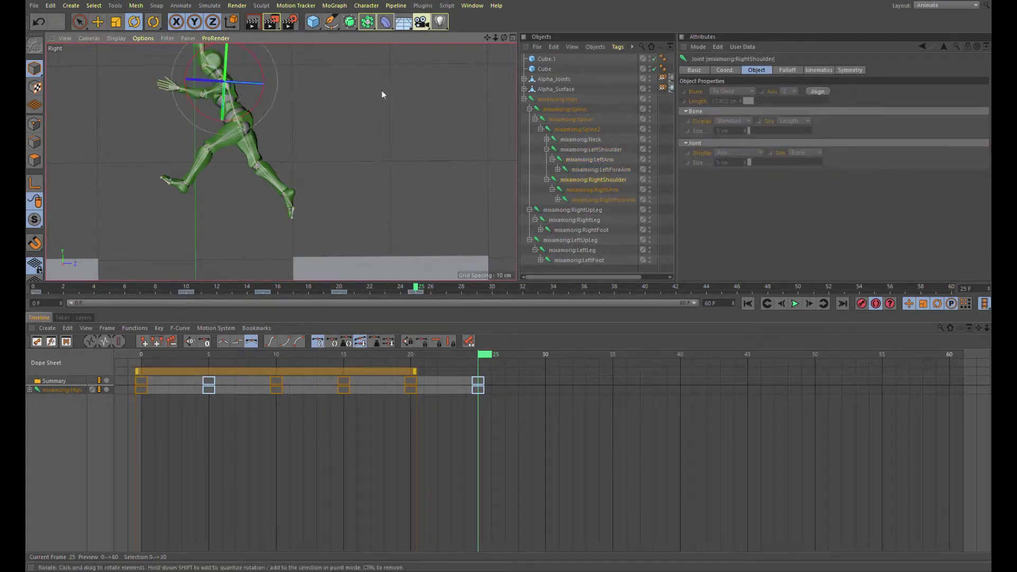
- At frame 25, rotate the upper and lower legs to widen the mid-air stride
{"action": "left_click", "coordinate": [573, 209]}
{"action": "left_click", "coordinate": [569, 250]}
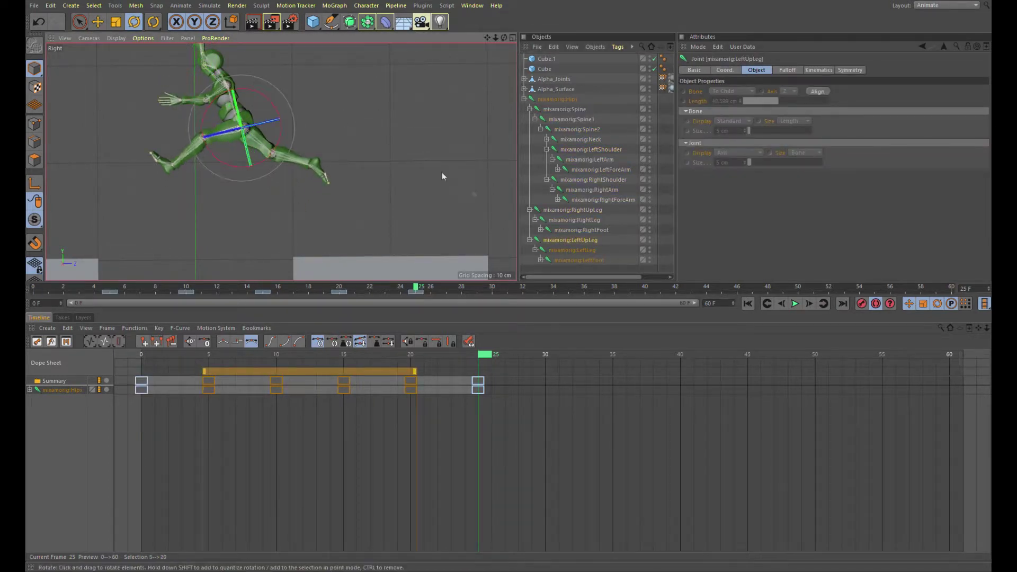
{"action": "left_click", "coordinate": [574, 220]}
{"action": "left_click_drag", "start_coordinate": [302, 127], "coordinate": [311, 142]}
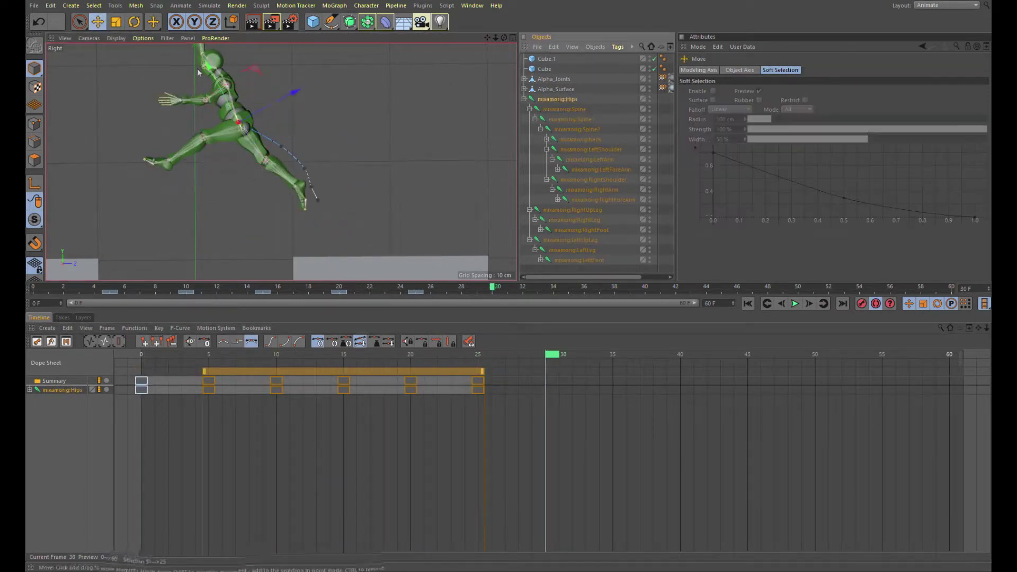
- At frame 30, move the hips forward along the leap arc and rotate the spine more upright
{"action": "left_click_drag", "start_coordinate": [198, 73], "coordinate": [205, 63]}
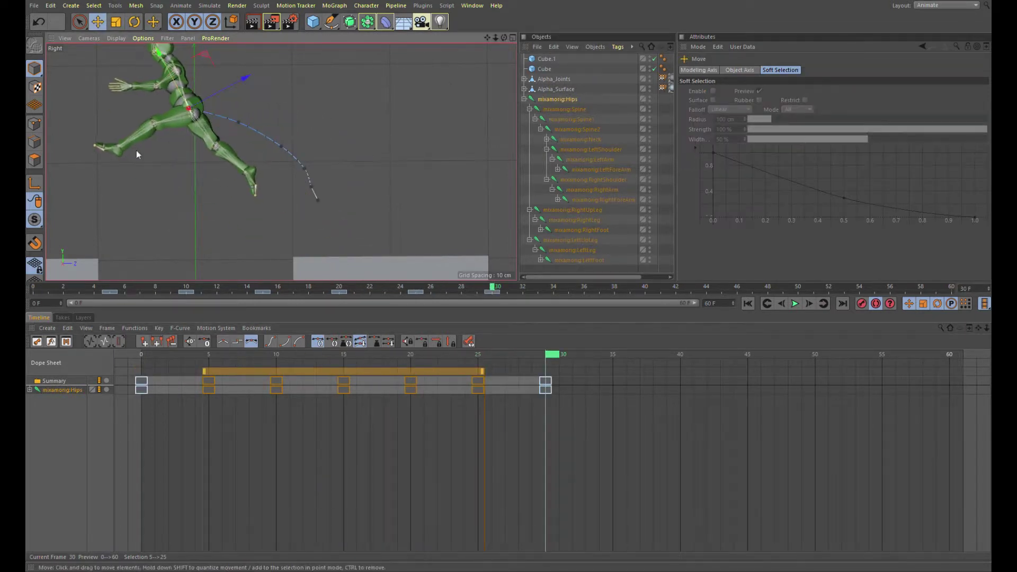
{"action": "key", "text": "ctrl+z"}
{"action": "left_click", "coordinate": [564, 110]}
{"action": "key", "text": "r"}
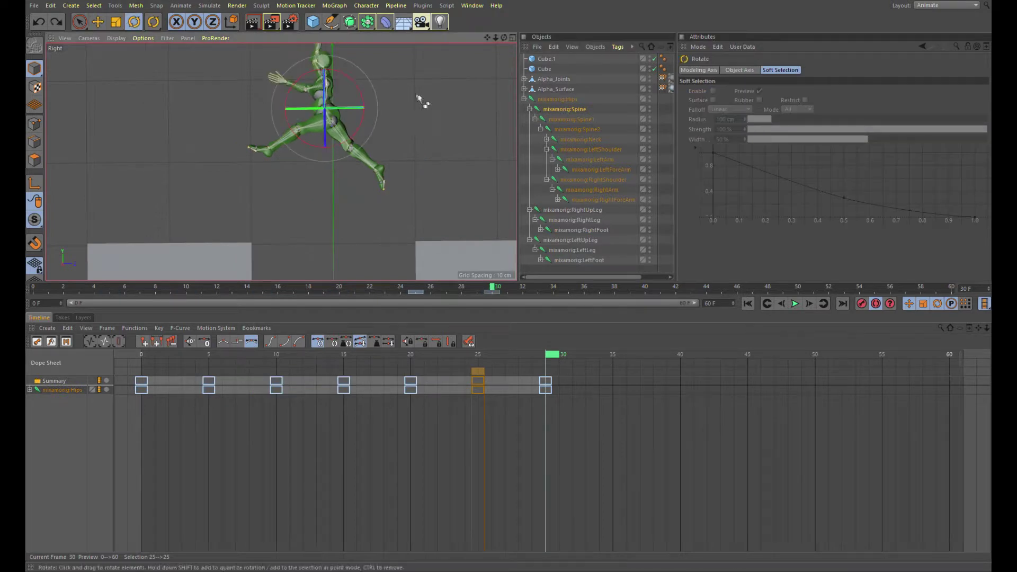
{"action": "left_click_drag", "start_coordinate": [353, 76], "coordinate": [364, 87]}
- At frame 30, rotate the raised arm forward and adjust the right foot and left lower leg
{"action": "left_click_drag", "start_coordinate": [356, 62], "coordinate": [360, 66]}
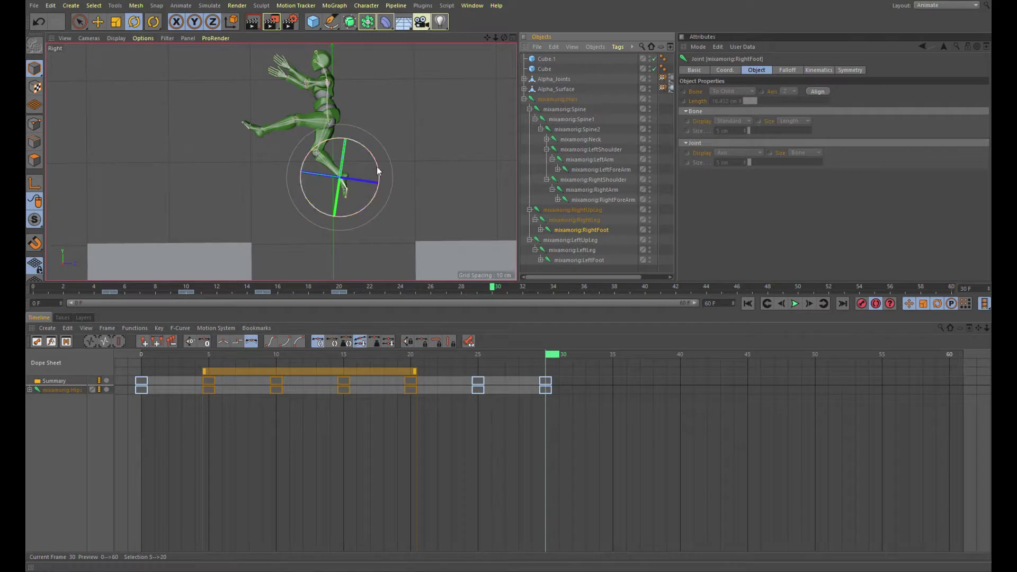
{"action": "left_click_drag", "start_coordinate": [377, 170], "coordinate": [362, 167]}
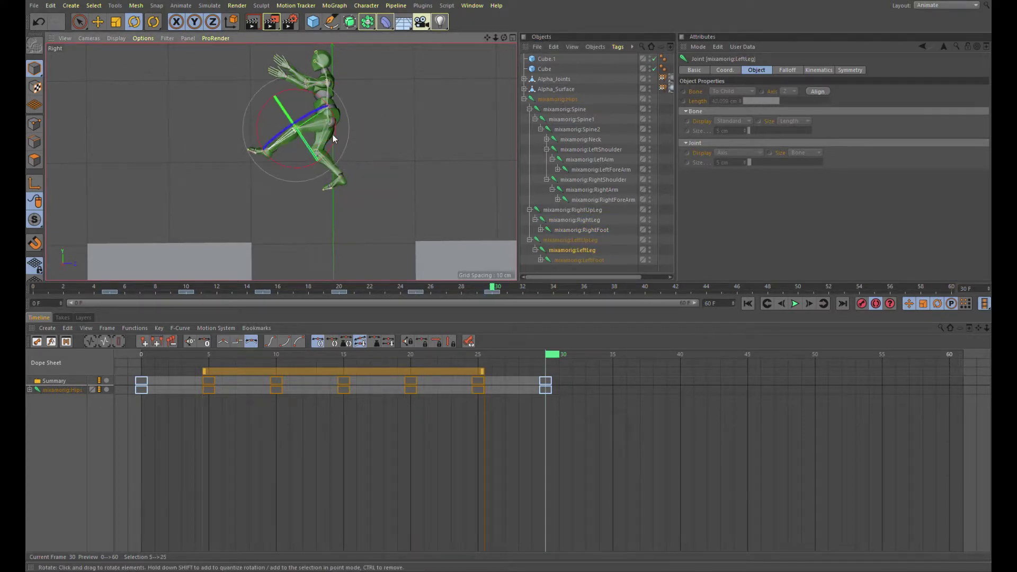
{"action": "left_click_drag", "start_coordinate": [305, 125], "coordinate": [335, 155]}
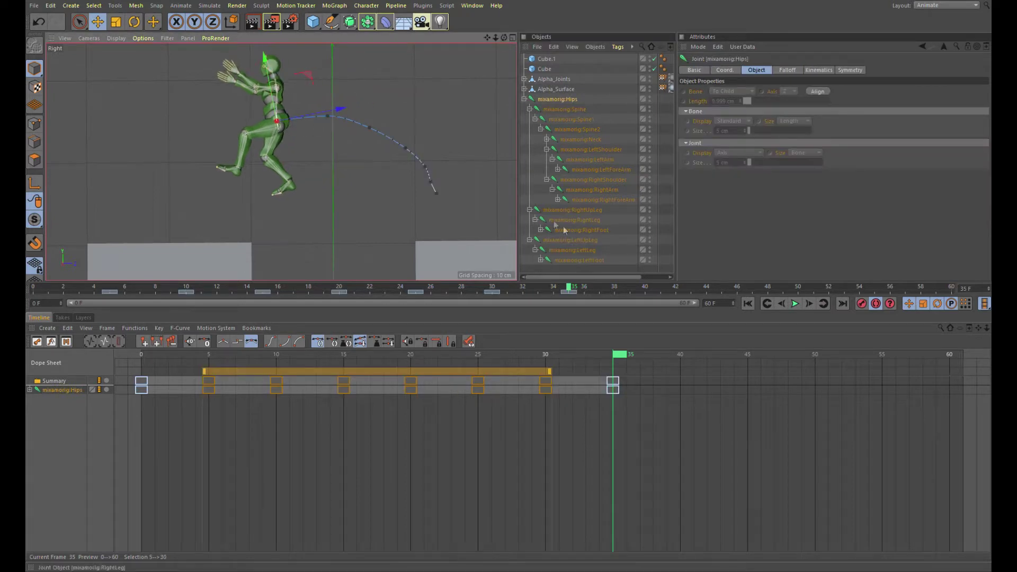
- At frame 35, rotate the shoulders to swing the arms overhead and rotate the legs forward for the descent
{"action": "left_click_drag", "start_coordinate": [319, 82], "coordinate": [327, 104]}
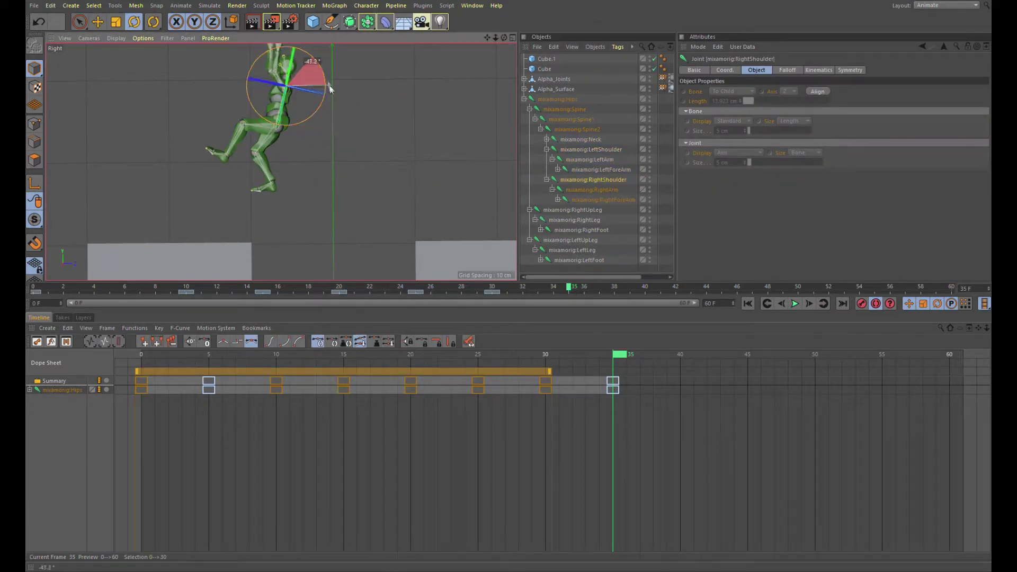
{"action": "left_click_drag", "start_coordinate": [317, 120], "coordinate": [310, 143]}
{"action": "left_click", "coordinate": [276, 160]}
{"action": "left_click", "coordinate": [276, 128]}
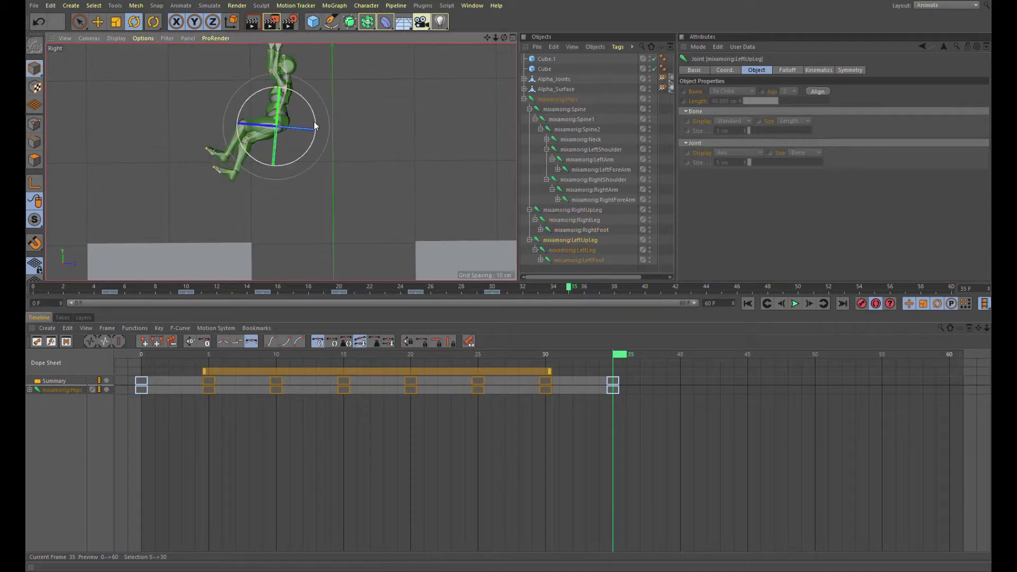
- At frame 40, move the hips forward and down along the leap arc and rotate both shoulders
{"action": "left_click_drag", "start_coordinate": [620, 354], "coordinate": [682, 354]}
{"action": "left_click", "coordinate": [558, 100]}
{"action": "key", "text": "e"}
{"action": "left_click_drag", "start_coordinate": [312, 93], "coordinate": [254, 106]}
{"action": "key", "text": "r"}
{"action": "left_click", "coordinate": [591, 149]}
{"action": "left_click", "coordinate": [594, 179]}
- At frame 40, rotate the upper legs and the left lower leg to bring both feet forward for landing
{"action": "left_click", "coordinate": [573, 210]}
{"action": "mouse_move", "coordinate": [265, 159]}
{"action": "left_mouse_down"}
{"action": "mouse_move", "coordinate": [282, 177]}
{"action": "mouse_move", "coordinate": [259, 204]}
{"action": "mouse_move", "coordinate": [274, 171]}
{"action": "left_mouse_up"}
{"action": "left_click", "coordinate": [571, 241]}
{"action": "left_click", "coordinate": [571, 249]}
{"action": "left_click", "coordinate": [573, 210]}
- At frame 45, move the hips down along the arc until the feet approach the landing block
{"action": "left_click_drag", "start_coordinate": [690, 358], "coordinate": [739, 357]}
{"action": "key", "text": "ctrl+z"}
{"action": "key", "text": "e"}
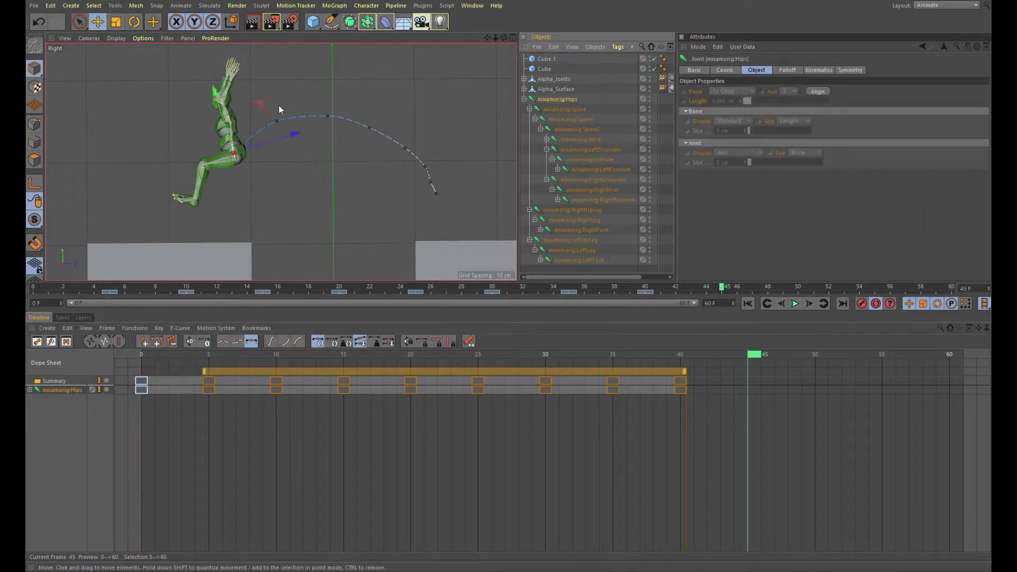
{"action": "left_click_drag", "start_coordinate": [243, 133], "coordinate": [214, 152]}
{"action": "key", "text": "r"}
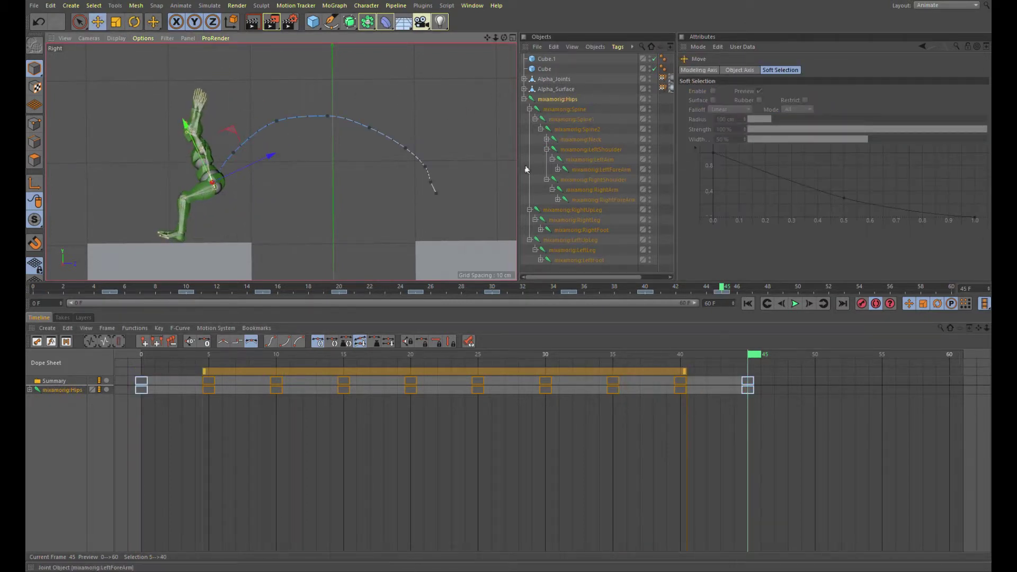
- At frame 45, rotate the legs for touchdown, lower the hips further and swing the arms forward
{"action": "key", "text": "ctrl+z"}
{"action": "left_click", "coordinate": [178, 191]}
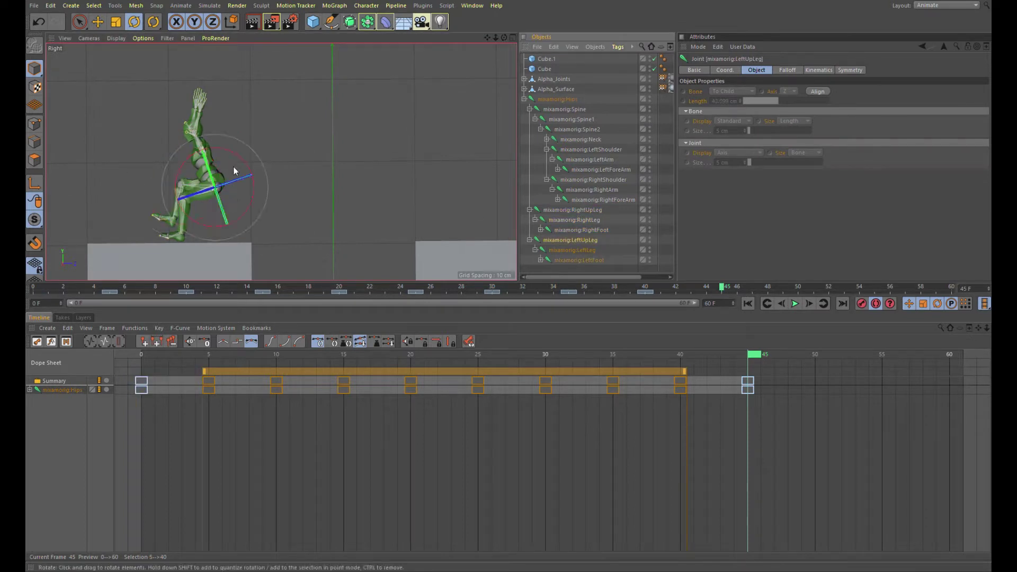
{"action": "left_click_drag", "start_coordinate": [217, 190], "coordinate": [220, 183]}
{"action": "key", "text": "ctrl+z"}
{"action": "key", "text": "e"}
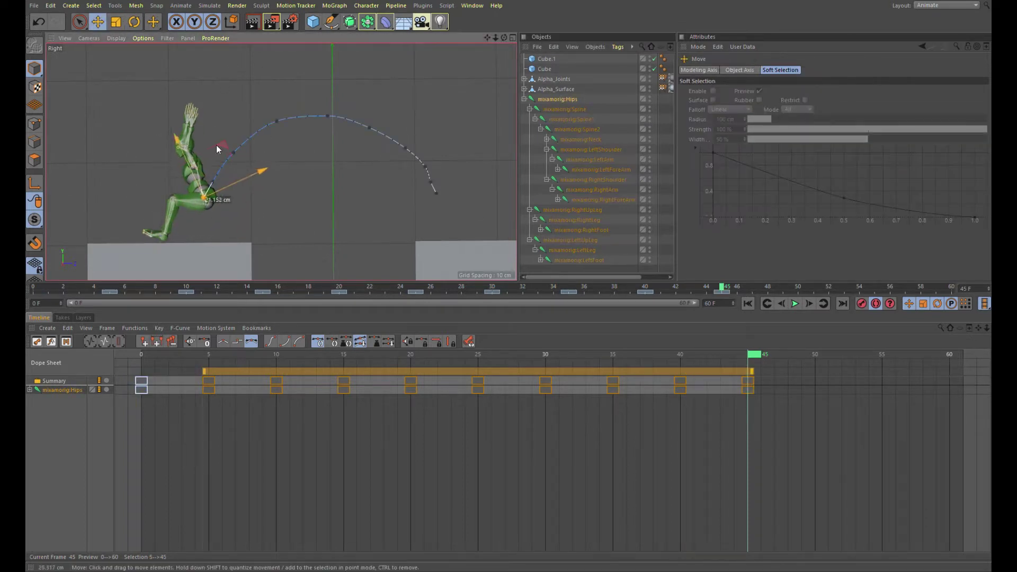
{"action": "key", "text": "ctrl+z"}
{"action": "key", "text": "ctrl+z"}
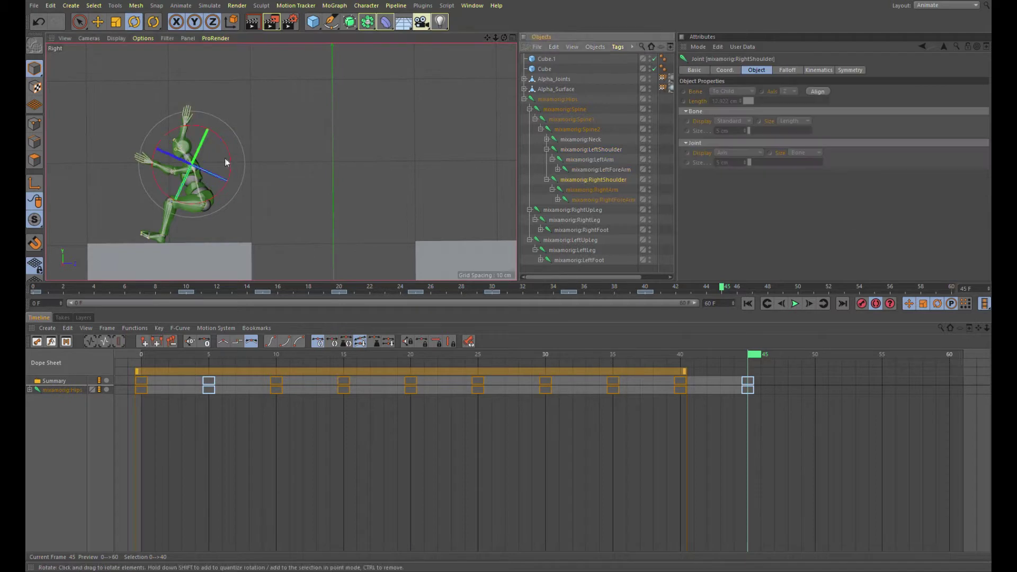
- At frame 50, move the hips forward over the feet on the landing block and lean the torso forward
{"action": "left_click", "coordinate": [712, 353]}
{"action": "left_click_drag", "start_coordinate": [709, 342], "coordinate": [777, 357]}
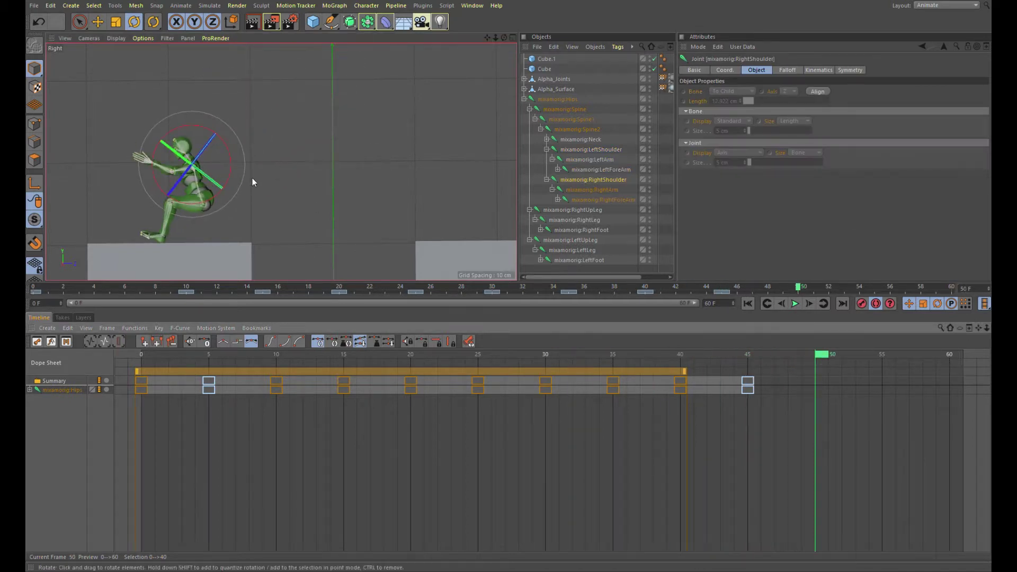
{"action": "left_click", "coordinate": [563, 101]}
{"action": "key", "text": "e"}
{"action": "left_click_drag", "start_coordinate": [214, 150], "coordinate": [193, 133]}
{"action": "left_click_drag", "start_coordinate": [214, 180], "coordinate": [211, 174]}
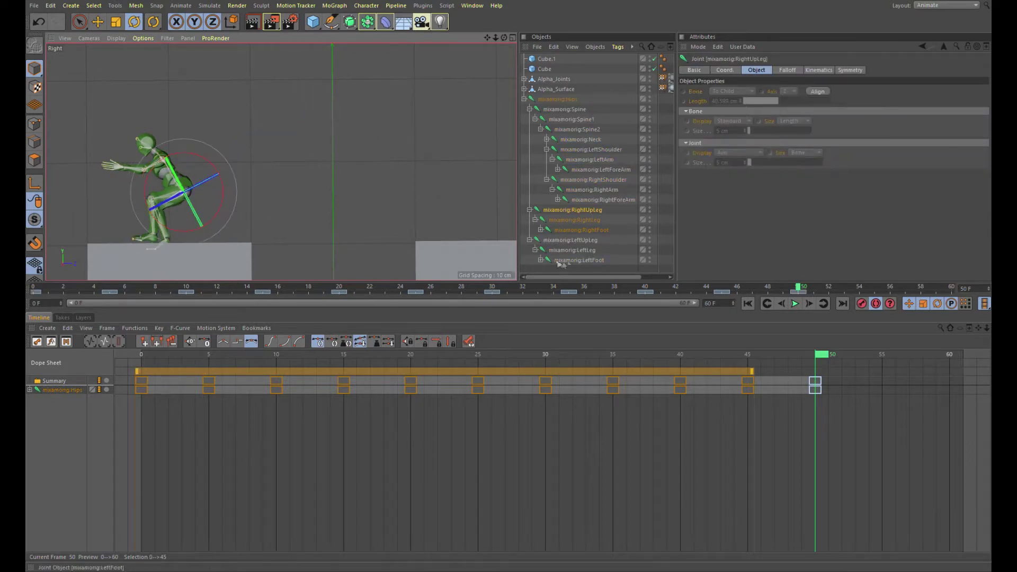
- At frame 50, rotate the legs and feet into a planted crouch and swing the arms down
{"action": "left_click", "coordinate": [201, 211]}
{"action": "left_click_drag", "start_coordinate": [259, 217], "coordinate": [195, 217]}
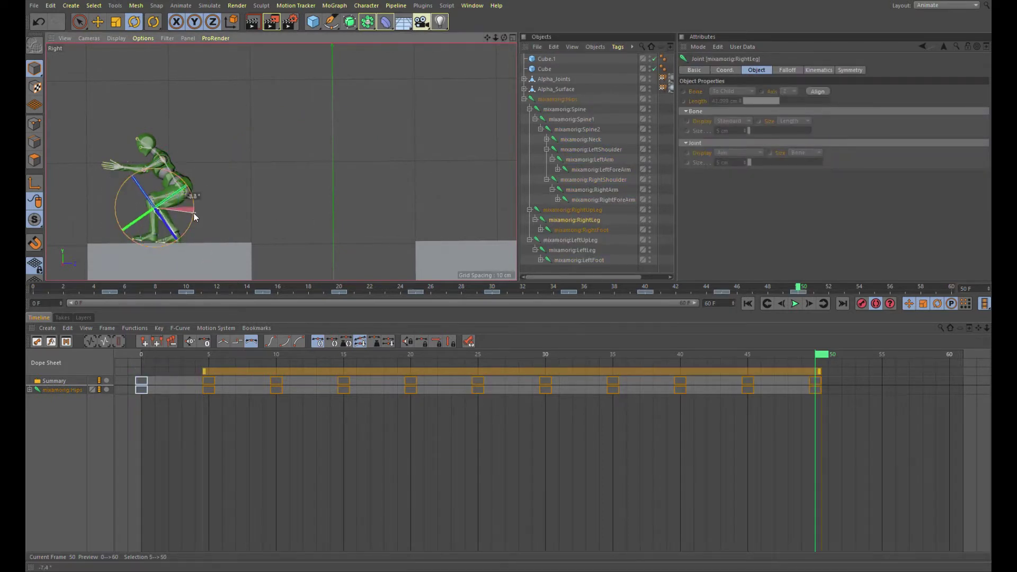
{"action": "left_click", "coordinate": [571, 250]}
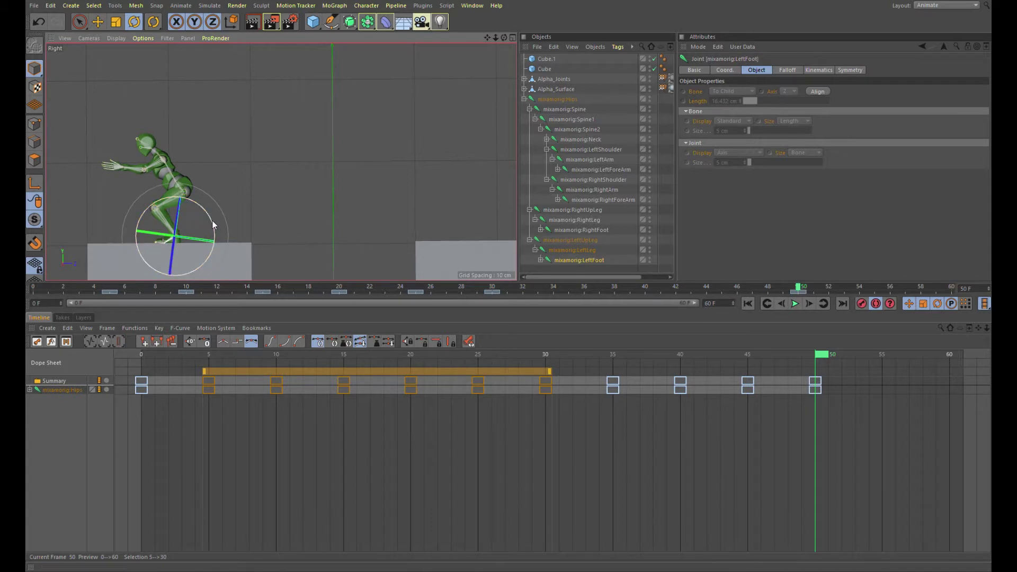
{"action": "left_click", "coordinate": [195, 138]}
{"action": "left_click_drag", "start_coordinate": [195, 139], "coordinate": [180, 133]}
- At frame 55, raise the hips with the torso upright and rotate the legs so the feet reach the block
{"action": "left_click", "coordinate": [885, 361]}
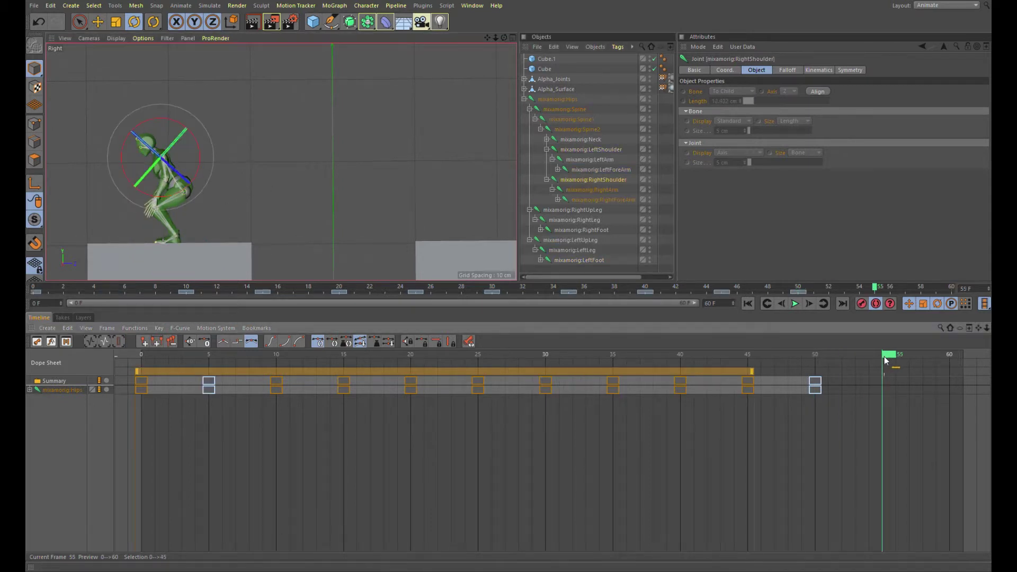
{"action": "left_click", "coordinate": [565, 101]}
{"action": "key", "text": "e"}
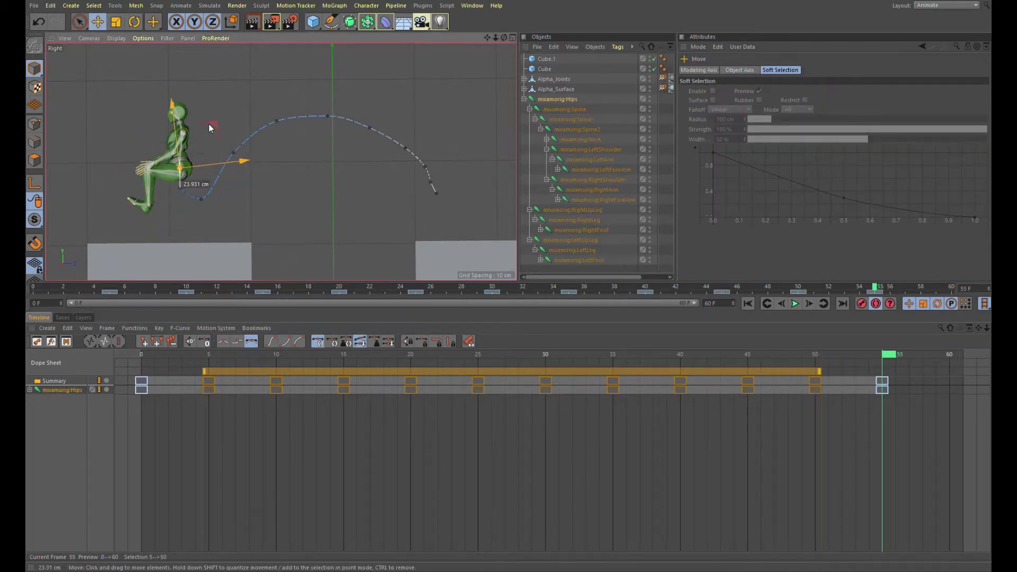
{"action": "key", "text": "r"}
{"action": "left_click", "coordinate": [570, 240]}
{"action": "left_click_drag", "start_coordinate": [194, 186], "coordinate": [196, 198]}
{"action": "left_click", "coordinate": [558, 99]}
{"action": "key", "text": "e"}
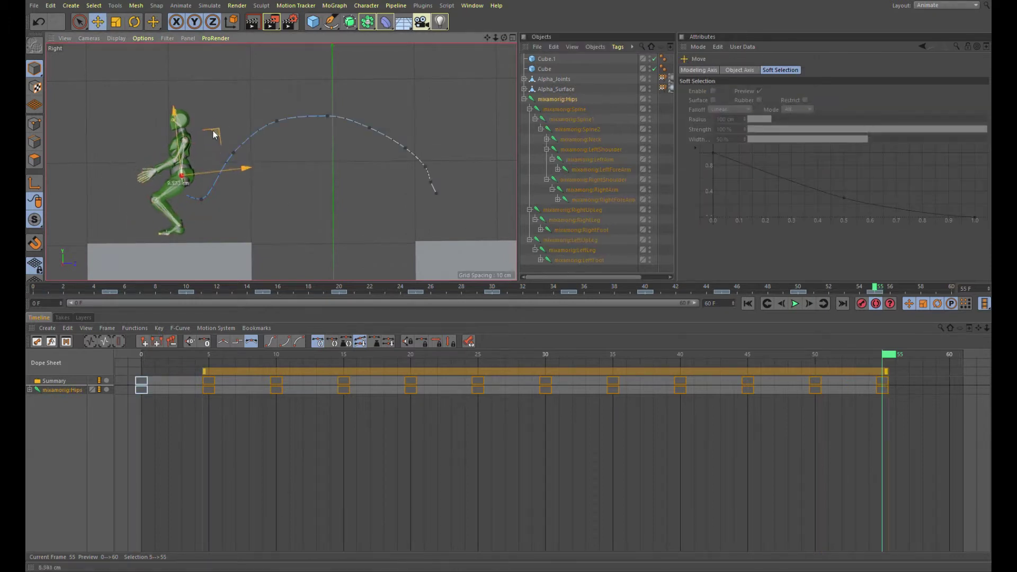
- At frame 60, raise the hips and straighten both legs into a standing pose on the landing block
{"action": "left_click", "coordinate": [857, 358]}
{"action": "left_click_drag", "start_coordinate": [937, 361], "coordinate": [950, 361]}
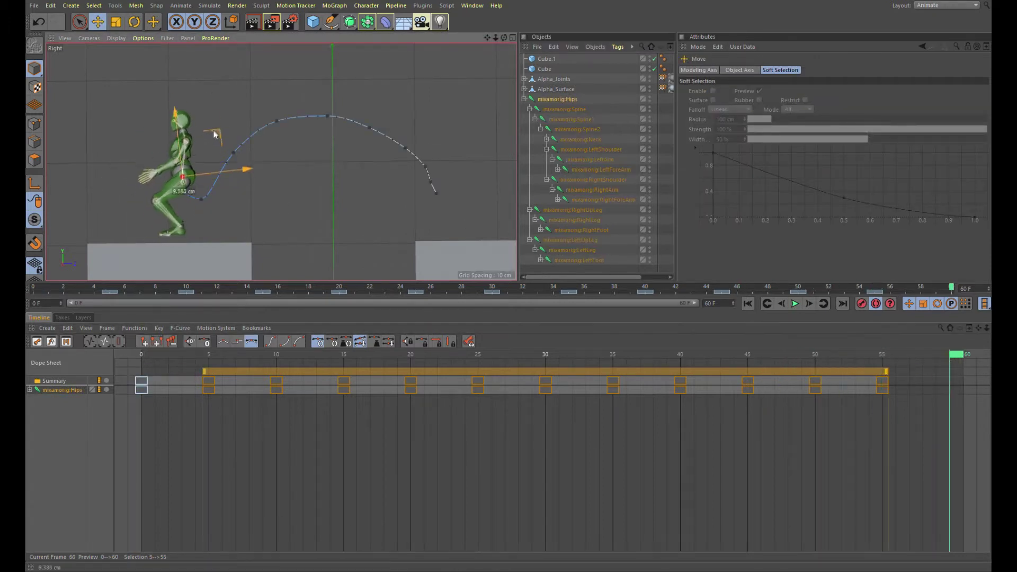
{"action": "key", "text": "r"}
{"action": "left_click", "coordinate": [579, 259]}
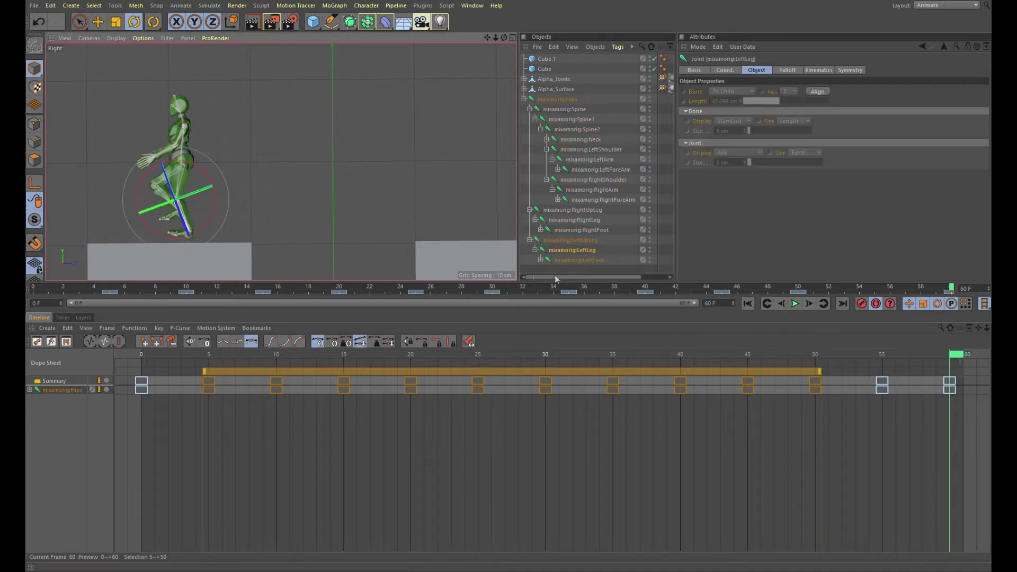
{"action": "left_click", "coordinate": [226, 169]}
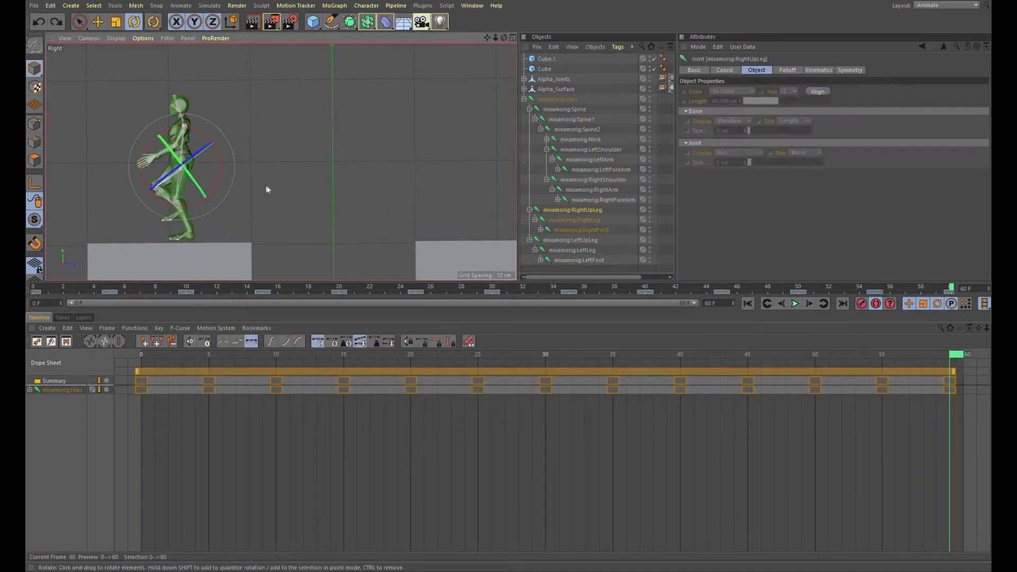
{"action": "left_click_drag", "start_coordinate": [249, 184], "coordinate": [226, 202]}
{"action": "key", "text": "e"}
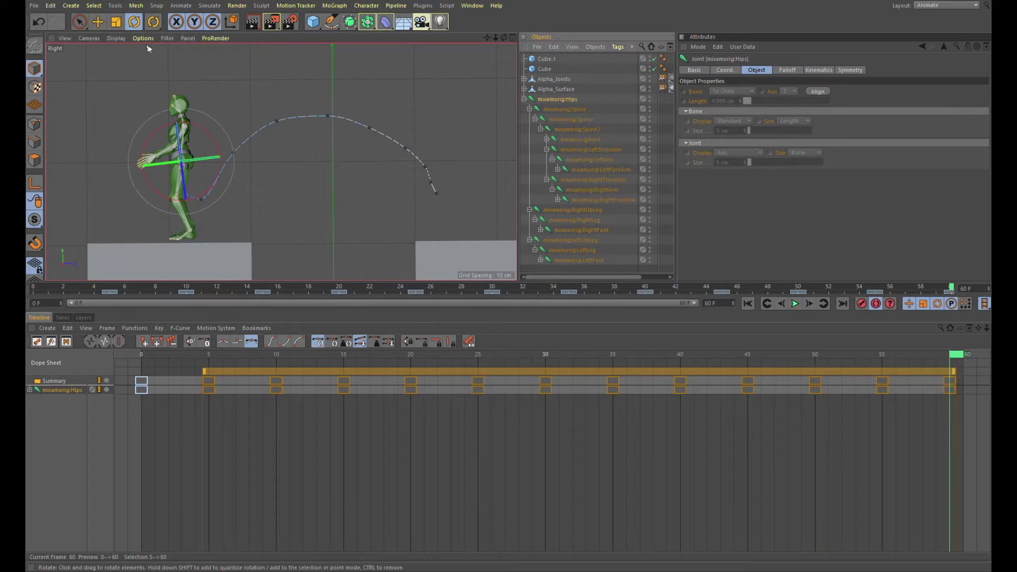
- Play back the complete leap in the side view and from several angles in the perspective view
{"action": "left_click", "coordinate": [795, 304]}
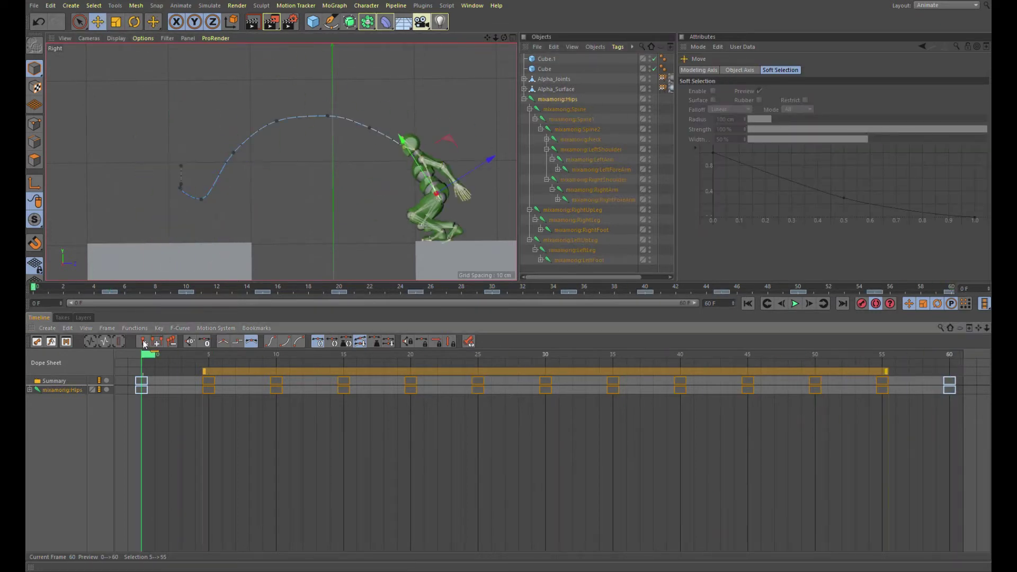
{"action": "left_click", "coordinate": [796, 307]}
{"action": "middle_click", "coordinate": [221, 102]}
{"action": "middle_click", "coordinate": [221, 103]}
{"action": "left_click", "coordinate": [326, 153]}
{"action": "left_click_drag", "start_coordinate": [327, 152], "coordinate": [284, 154], "text": "alt"}
{"action": "left_click", "coordinate": [796, 304]}
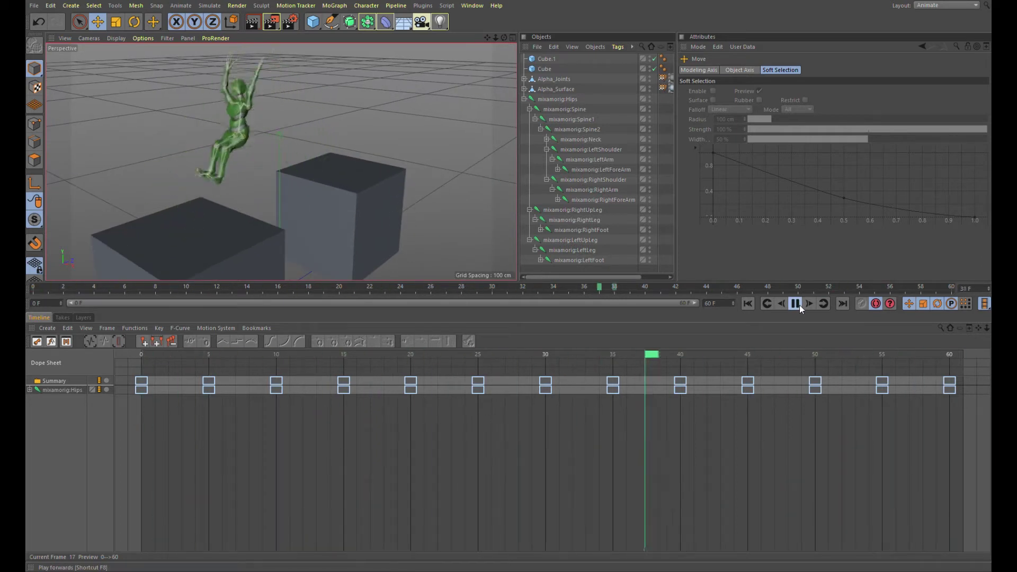
{"action": "left_click", "coordinate": [799, 306]}
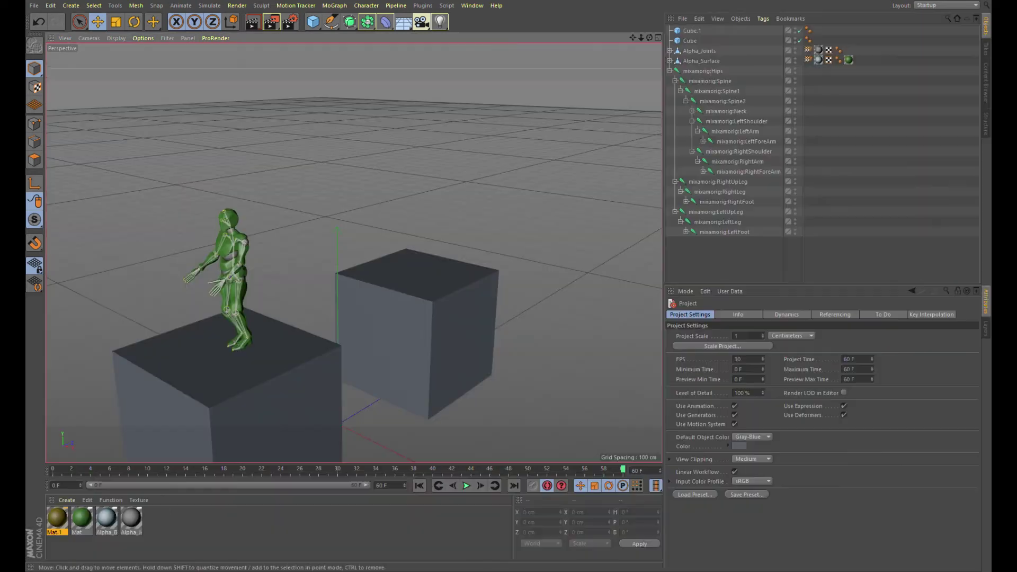
{"action": "left_click_drag", "start_coordinate": [281, 419], "coordinate": [325, 254], "text": "alt"}
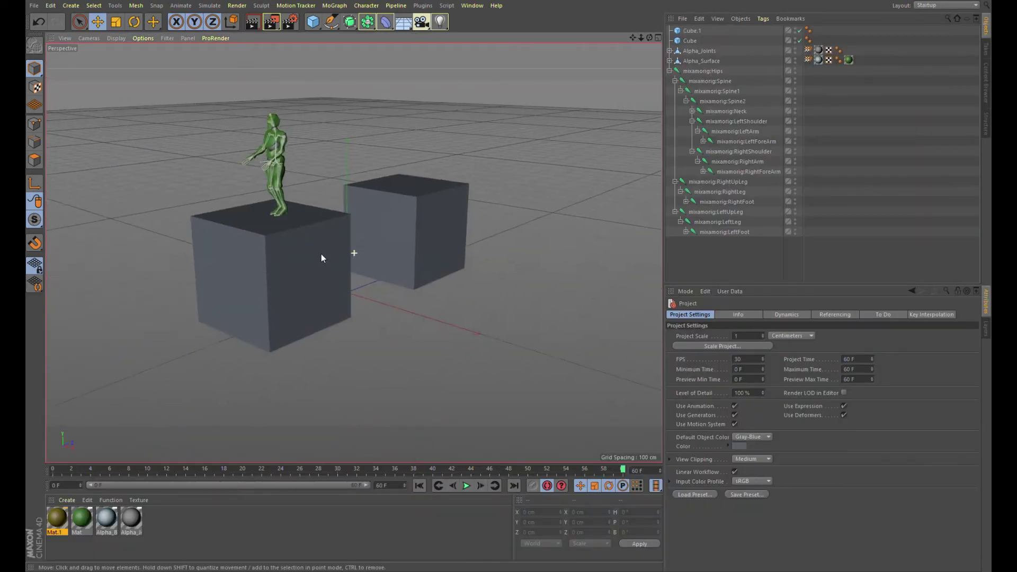
{"action": "left_click", "coordinate": [467, 486]}
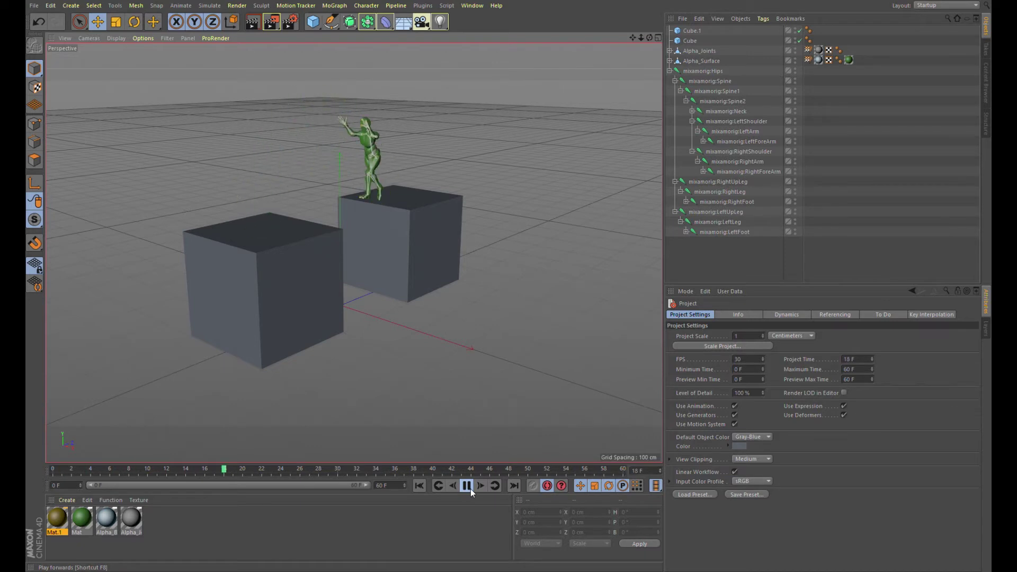
{"action": "left_click", "coordinate": [467, 486]}
- Give both cubes the light blue Alpha material, add a floor with the Mat.1 material and preview the render
{"action": "left_click_drag", "start_coordinate": [109, 519], "coordinate": [228, 313]}
{"action": "left_click", "coordinate": [398, 24]}
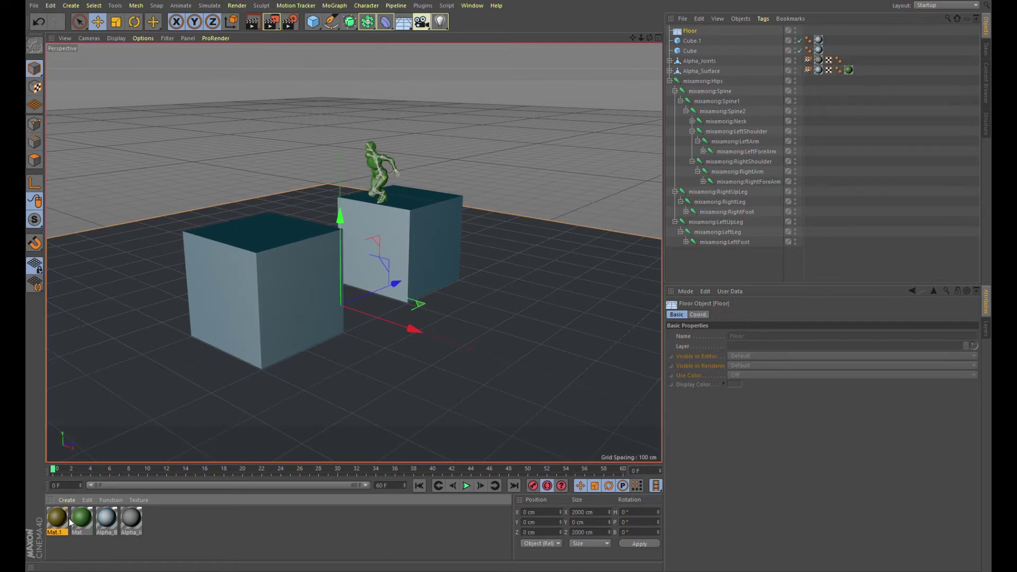
{"action": "left_click_drag", "start_coordinate": [57, 519], "coordinate": [334, 408]}
{"action": "left_click", "coordinate": [254, 23]}
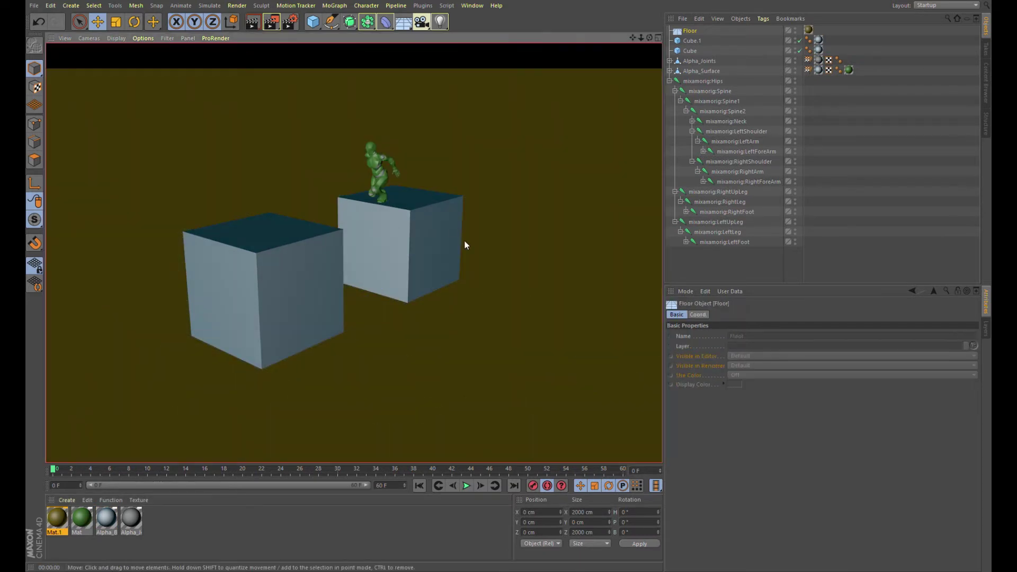
- Add a light about 461 cm above the scene centre and a second light beside the landing block at about 362 cm height
{"action": "left_click", "coordinate": [440, 22]}
{"action": "left_click_drag", "start_coordinate": [345, 186], "coordinate": [339, 96]}
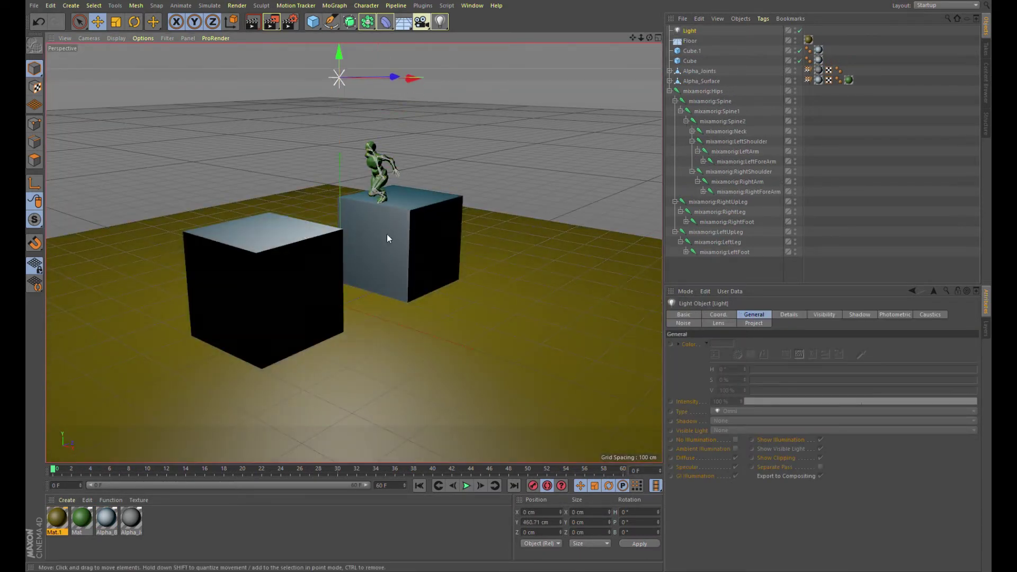
{"action": "left_click", "coordinate": [440, 22]}
{"action": "left_click_drag", "start_coordinate": [403, 265], "coordinate": [204, 318]}
{"action": "scroll", "coordinate": [101, 398], "scroll_direction": "down", "scroll_amount": 3}
{"action": "scroll", "coordinate": [203, 318], "scroll_direction": "up", "scroll_amount": 3}
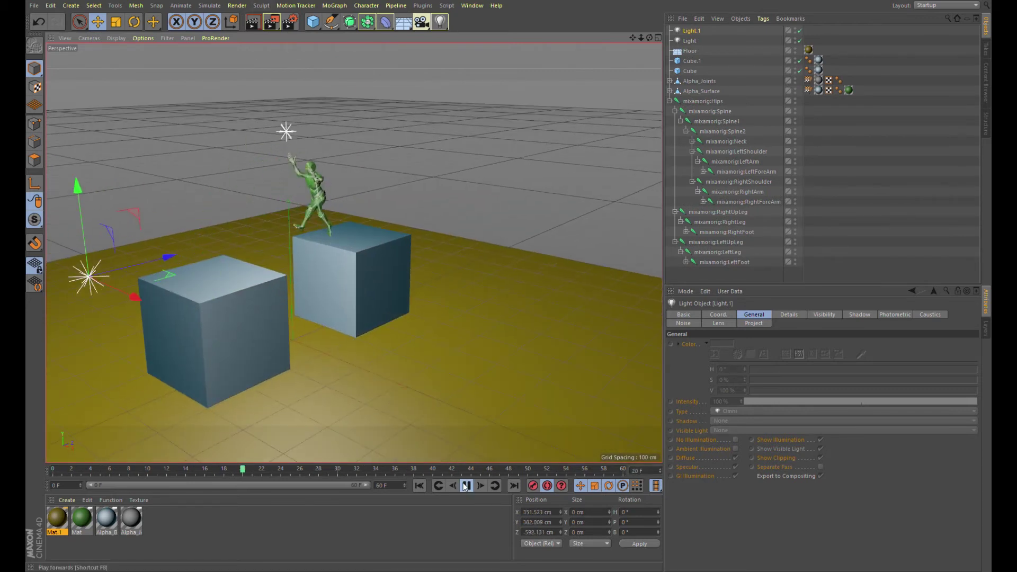
- Place a third light far behind the blocks at about X -1109 cm and Z 1106 cm
{"action": "left_click_drag", "start_coordinate": [354, 127], "coordinate": [179, 102], "text": "ctrl"}
{"action": "scroll", "coordinate": [256, 198], "scroll_direction": "down", "scroll_amount": 2}
{"action": "scroll", "coordinate": [255, 200], "scroll_direction": "up", "scroll_amount": 2}
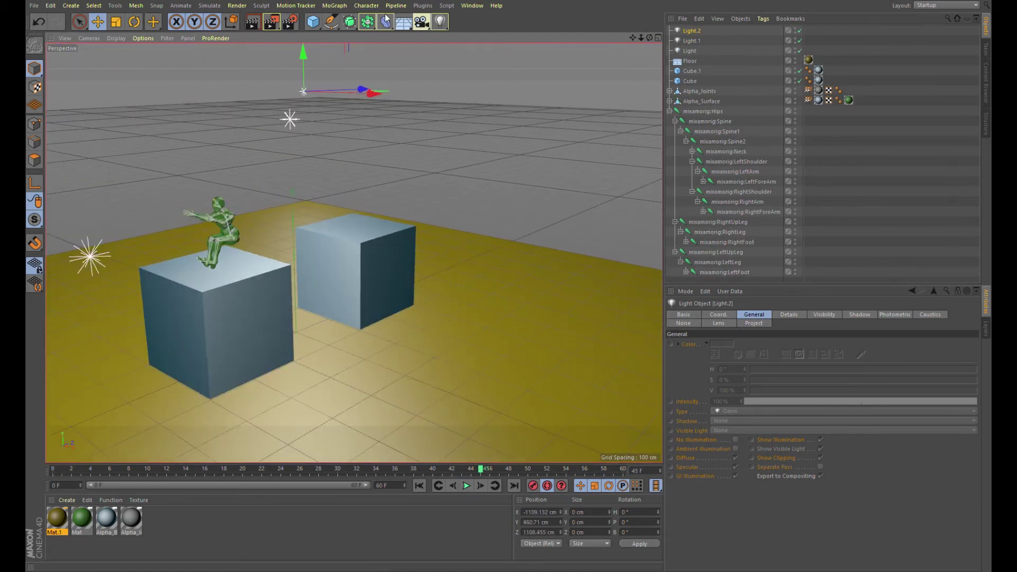
- Add a camera and move it in close to frame the two blocks and the leap, checking it during playback
{"action": "left_click", "coordinate": [422, 22]}
{"action": "scroll", "coordinate": [299, 289], "scroll_direction": "down", "scroll_amount": 4}
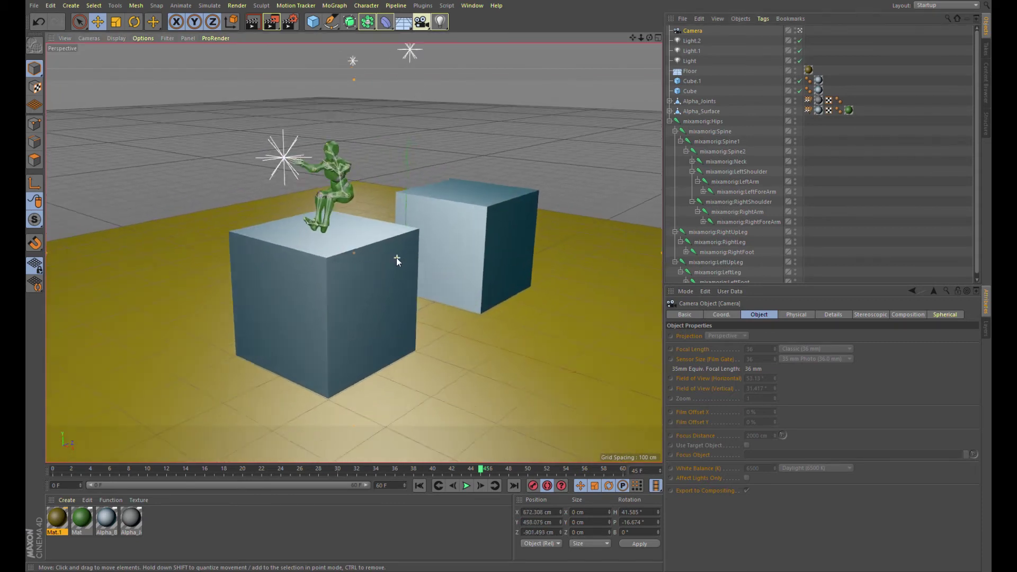
{"action": "scroll", "coordinate": [326, 271], "scroll_direction": "up", "scroll_amount": 8}
{"action": "left_click_drag", "start_coordinate": [341, 246], "coordinate": [361, 471], "text": "alt"}
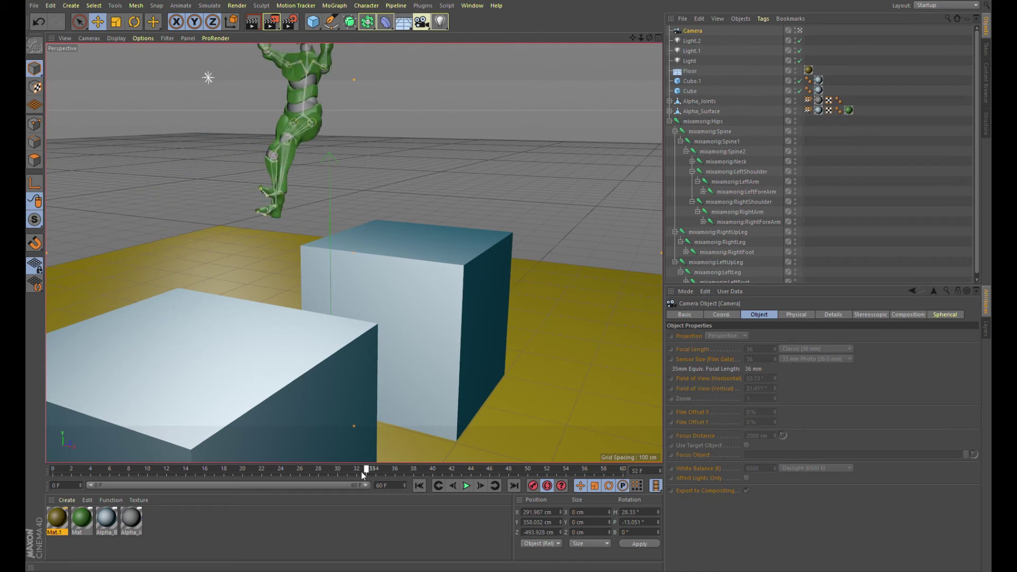
{"action": "left_click", "coordinate": [466, 487]}
{"action": "left_click_drag", "start_coordinate": [292, 309], "coordinate": [311, 292], "text": "alt"}
{"action": "middle_click_drag", "start_coordinate": [310, 292], "coordinate": [314, 312], "text": "alt"}
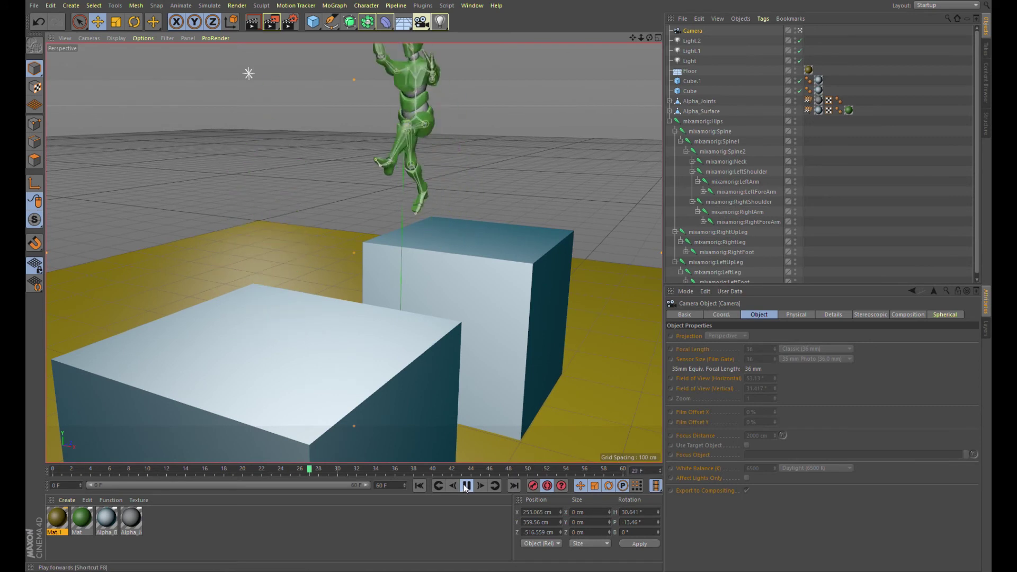
- Pull the camera back to about X 352, Y 410, Z -678 cm and render a preview of frame 27
{"action": "middle_click", "coordinate": [345, 268]}
{"action": "middle_click", "coordinate": [345, 268]}
{"action": "scroll", "coordinate": [346, 269], "scroll_direction": "down", "scroll_amount": 3}
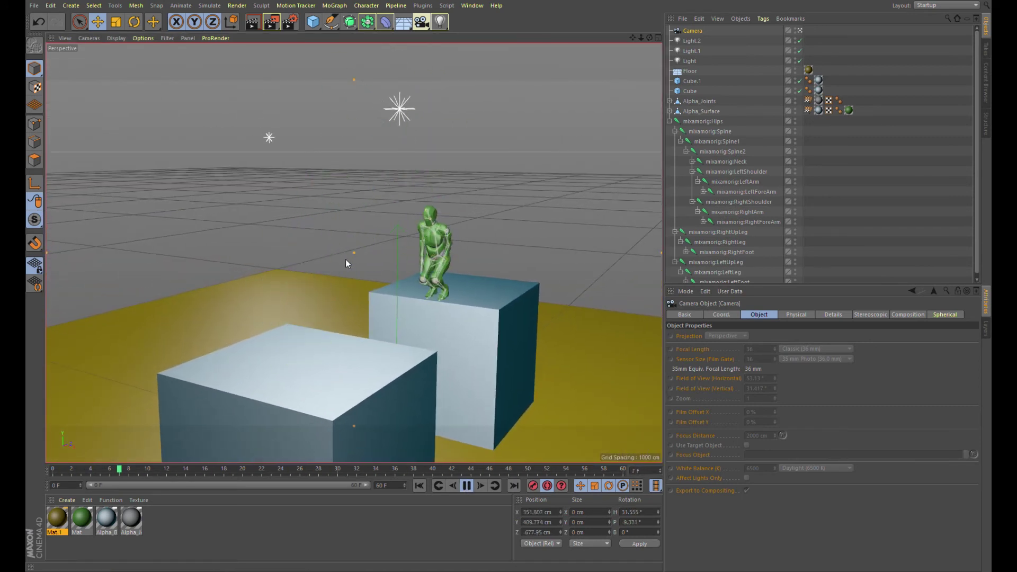
{"action": "key", "text": "9"}
{"action": "left_click", "coordinate": [256, 23]}
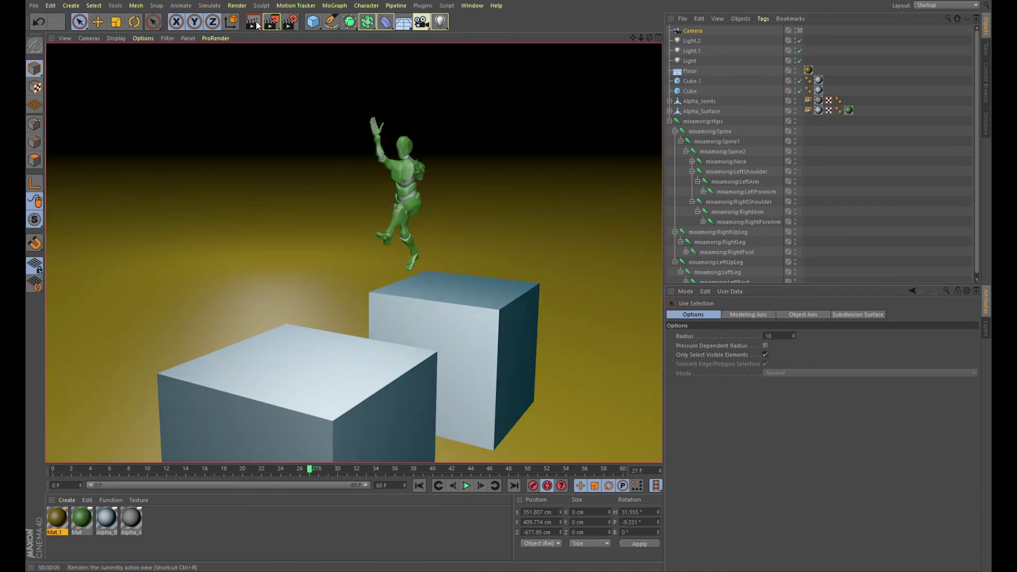